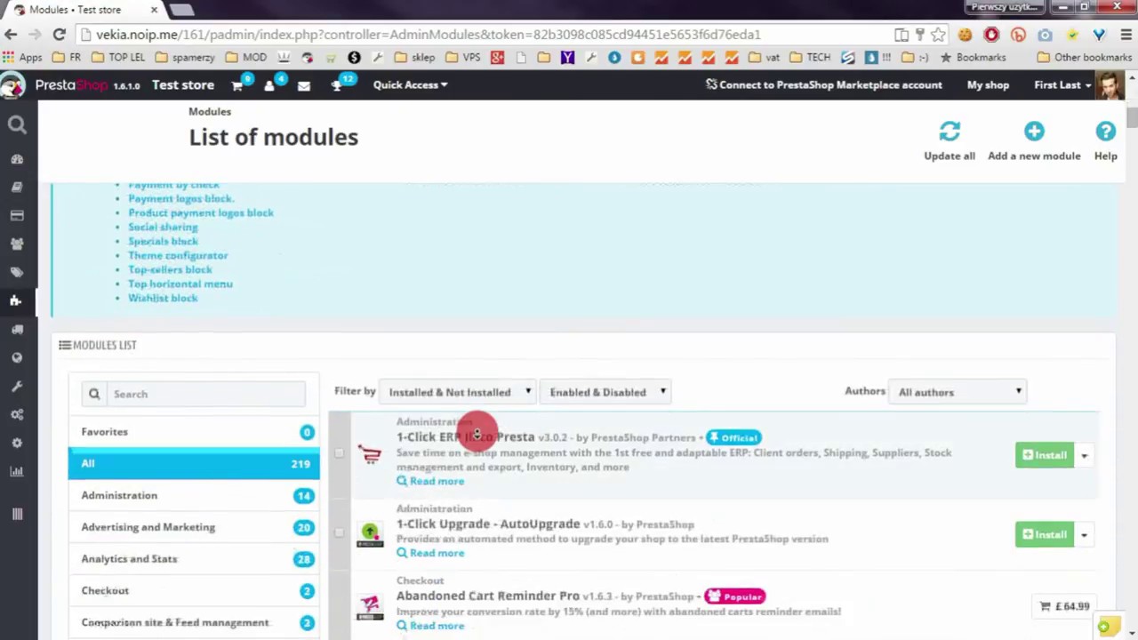
- Search the modules list for "html" and open the configuration of the HTML Box Pro module
click(234, 394)
text(html)
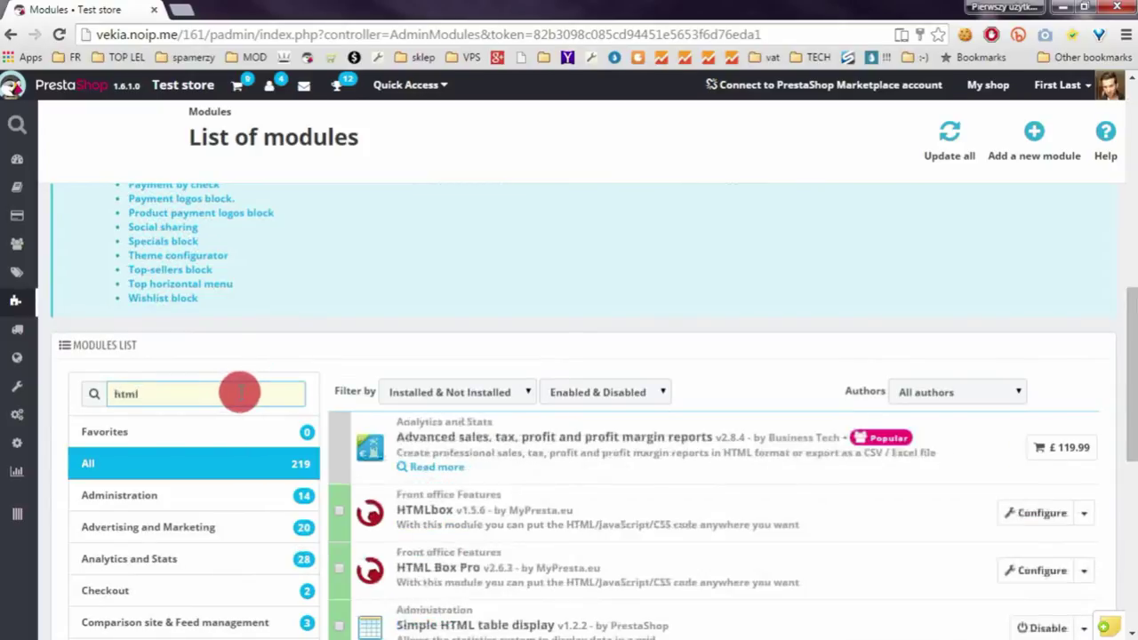
click(1036, 576)
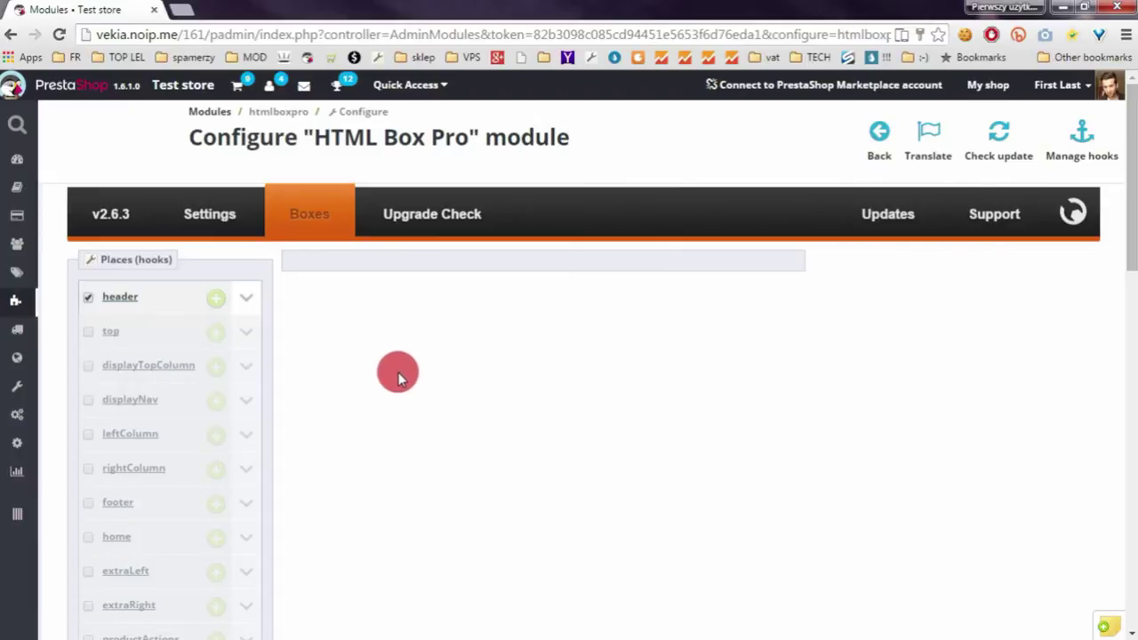
- Open the module's Upgrade Check and examine the status of every column in the popup table
click(418, 217)
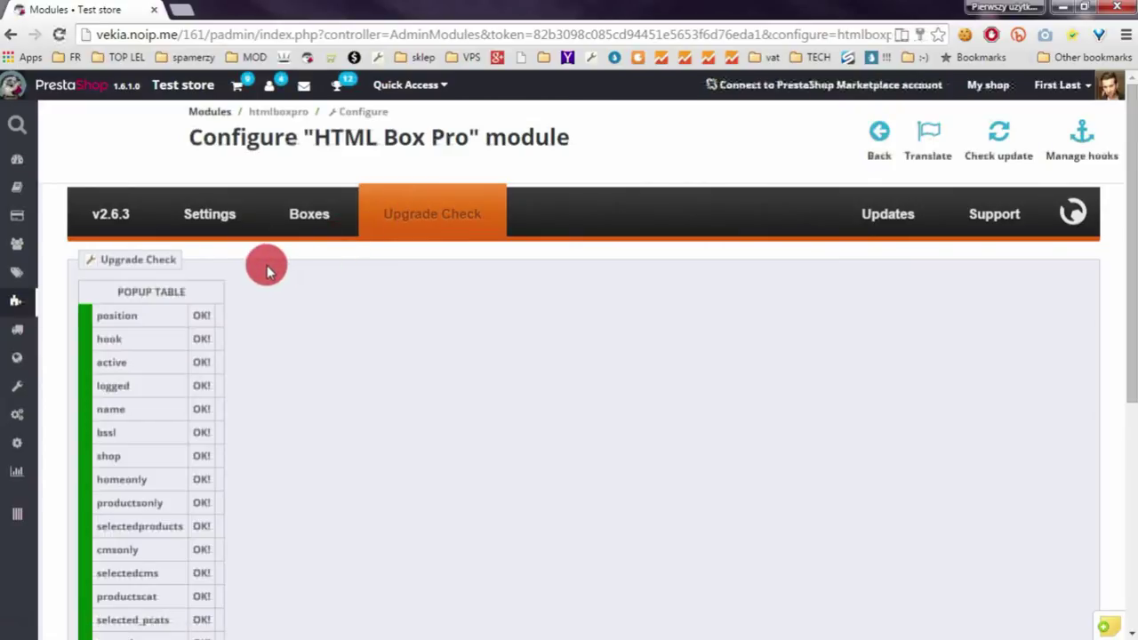
scroll(257, 311, down, 5)
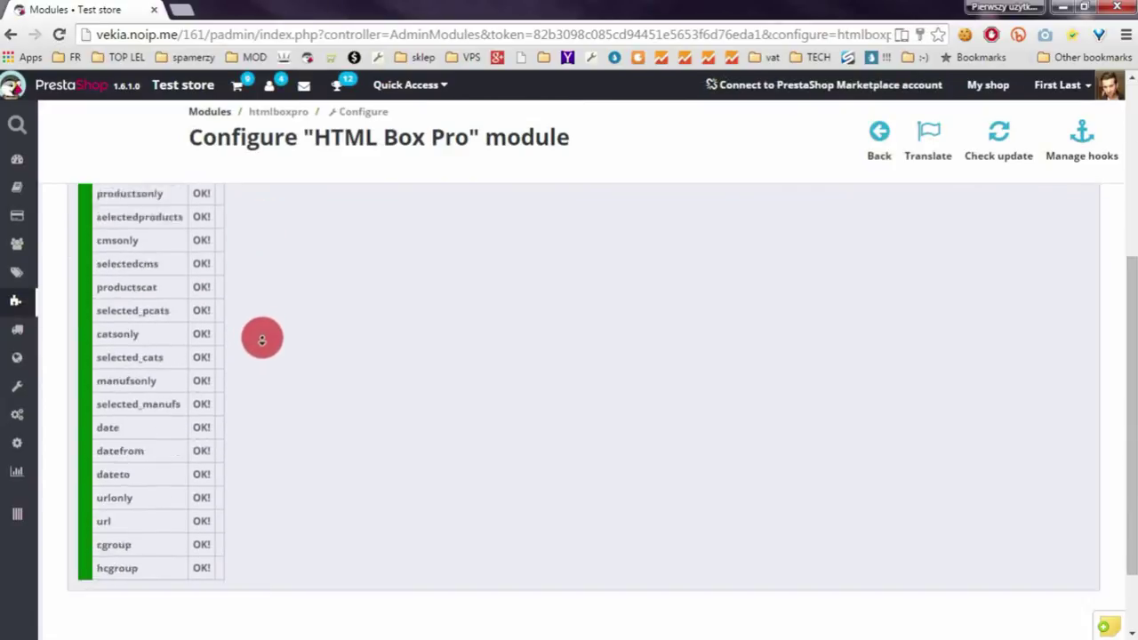
scroll(290, 409, up, 5)
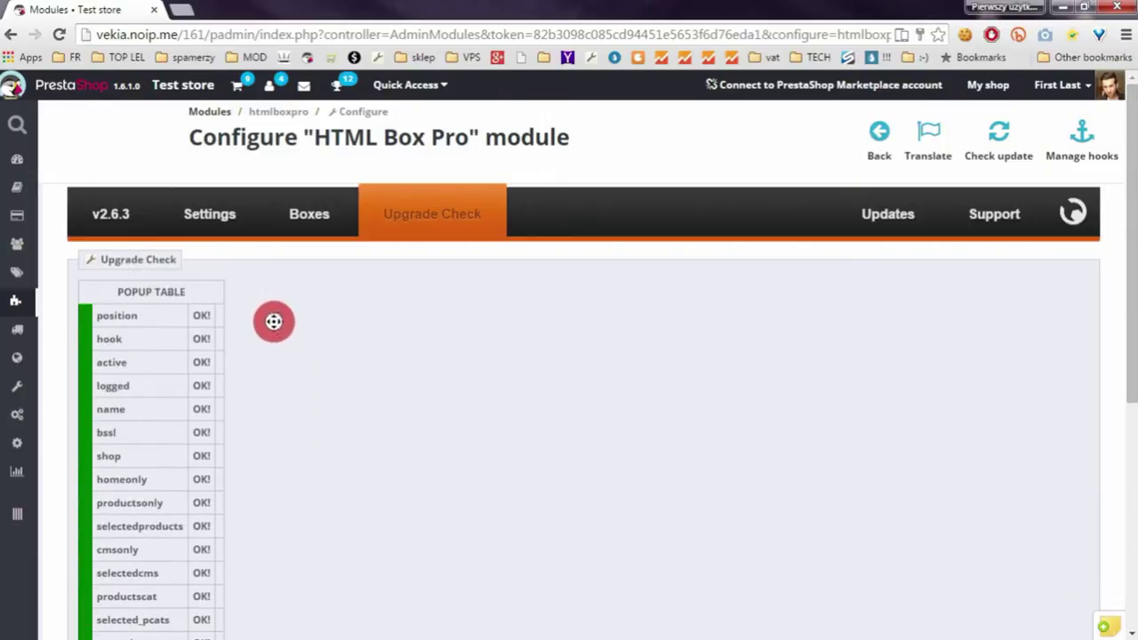
scroll(278, 342, down, 3)
scroll(271, 342, up, 3)
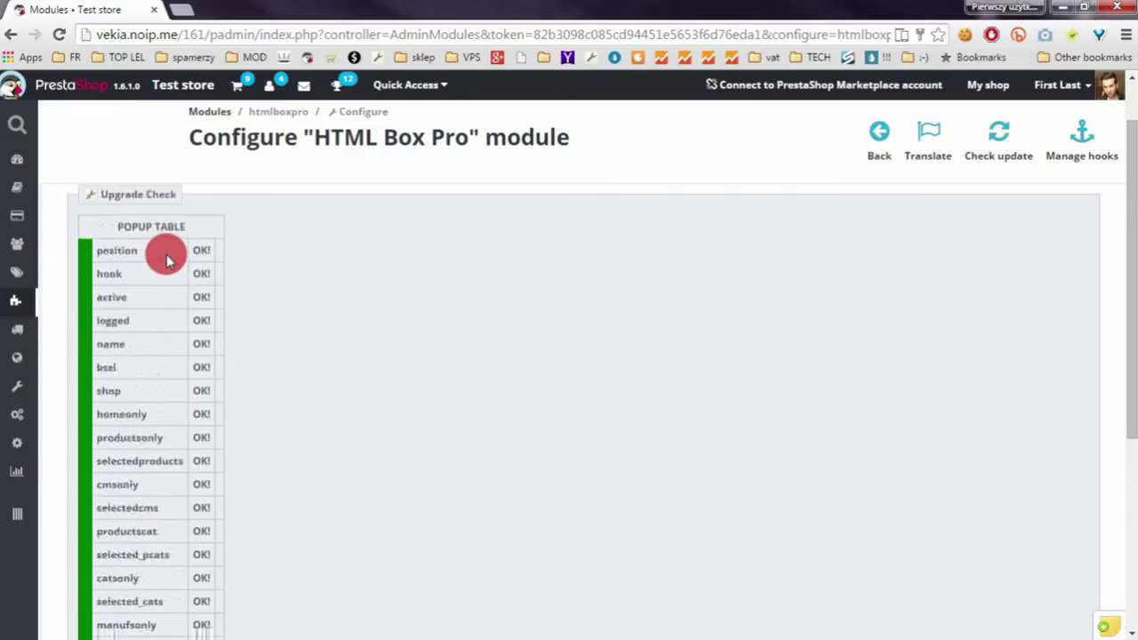
scroll(316, 353, down, 4)
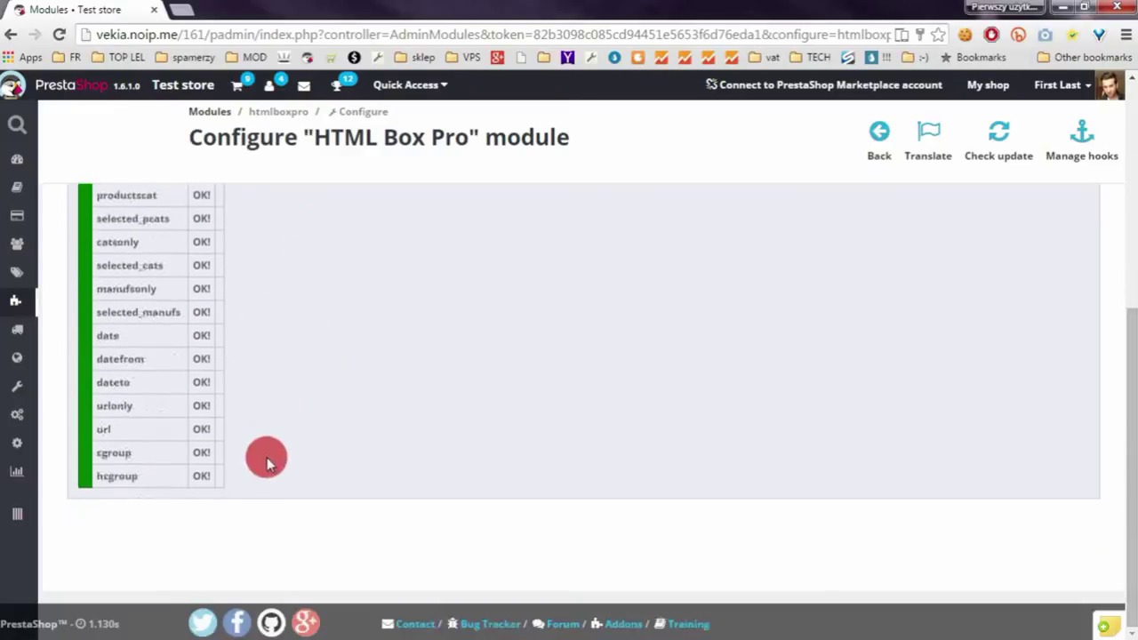
scroll(267, 400, up, 4)
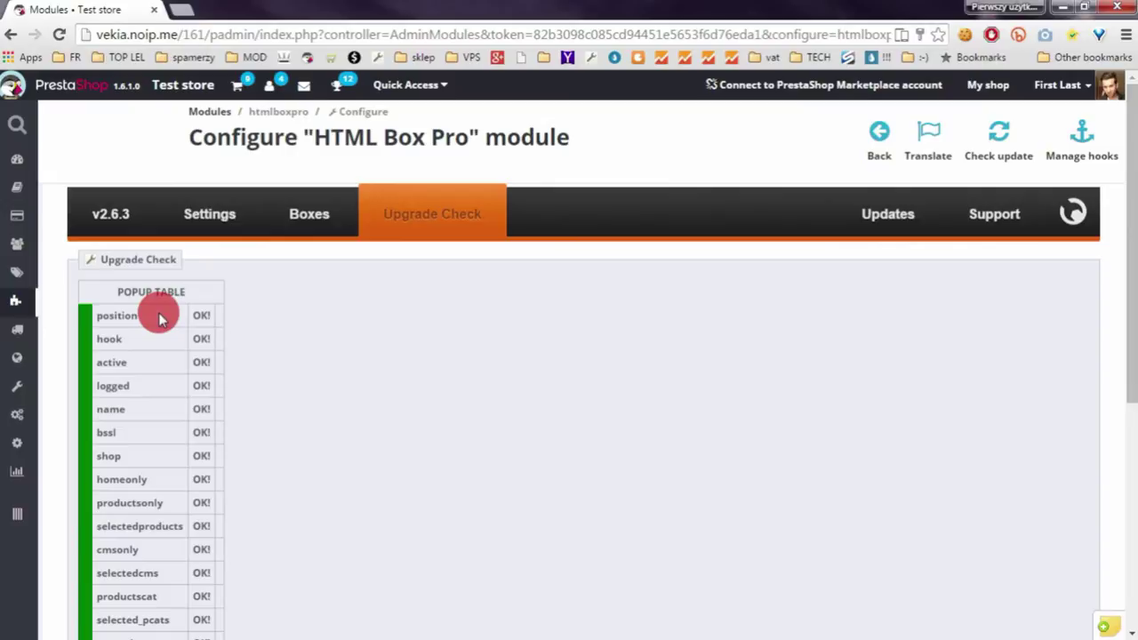
scroll(316, 400, down, 4)
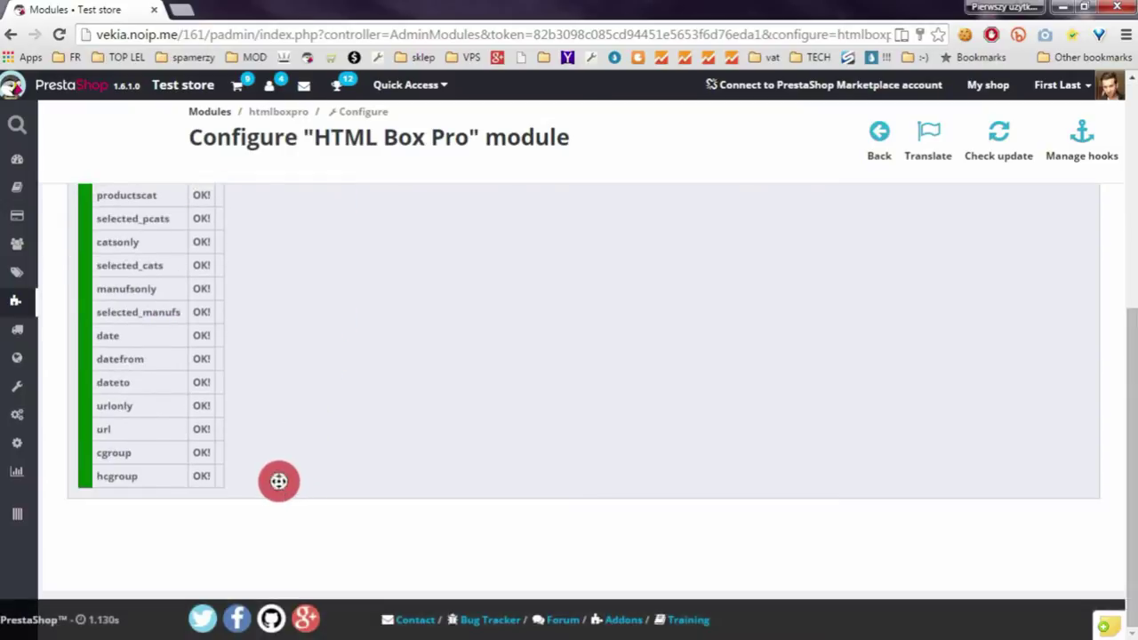
scroll(278, 481, up, 4)
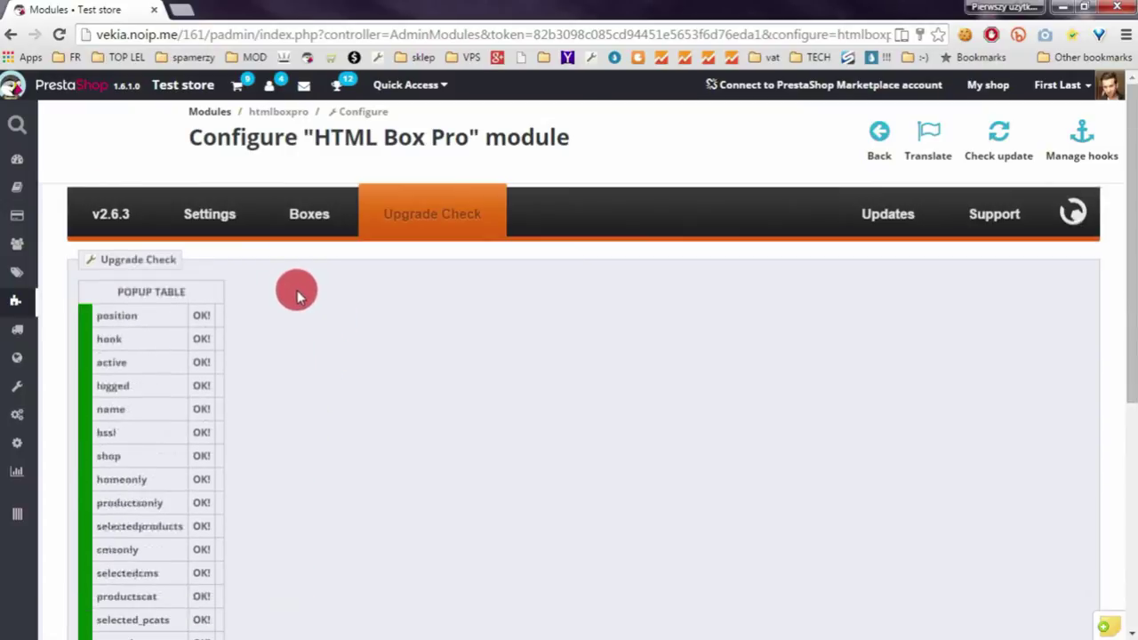
scroll(307, 374, down, 5)
scroll(311, 355, up, 3)
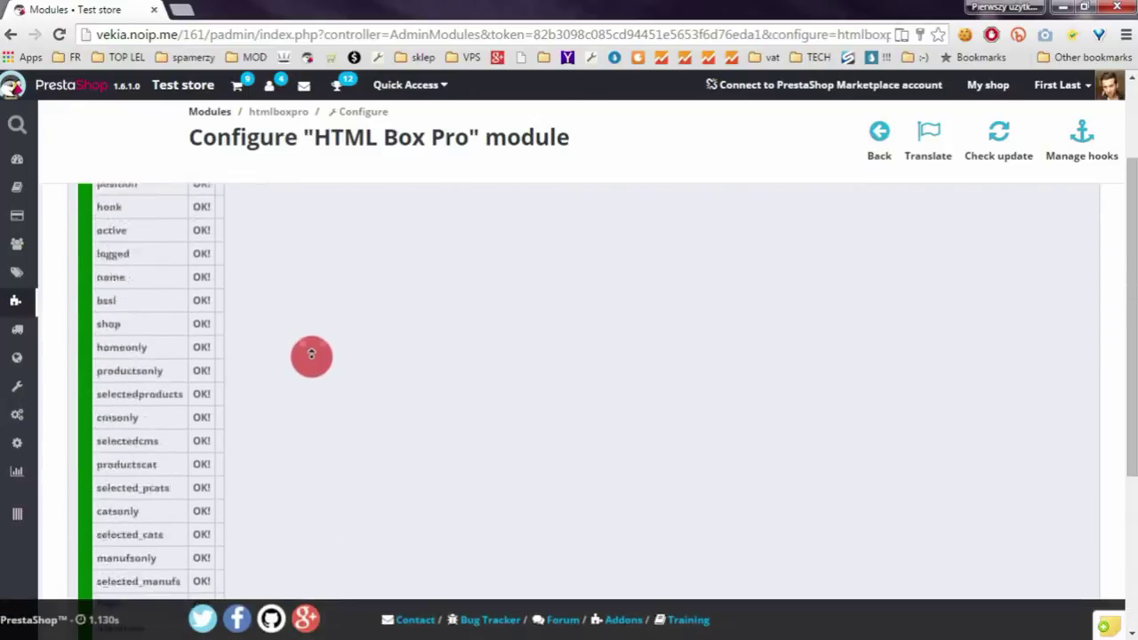
scroll(311, 356, up, 2)
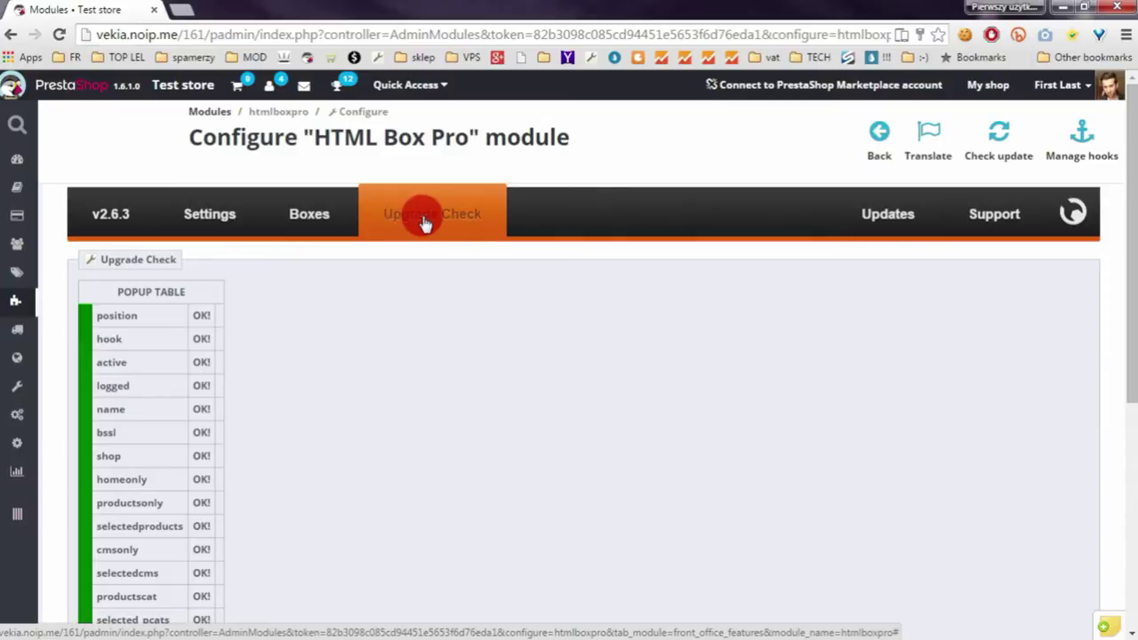
- Open the module's global settings and inspect the choices for disabling the TinyMCE editor and preventing URL removal from images
click(216, 212)
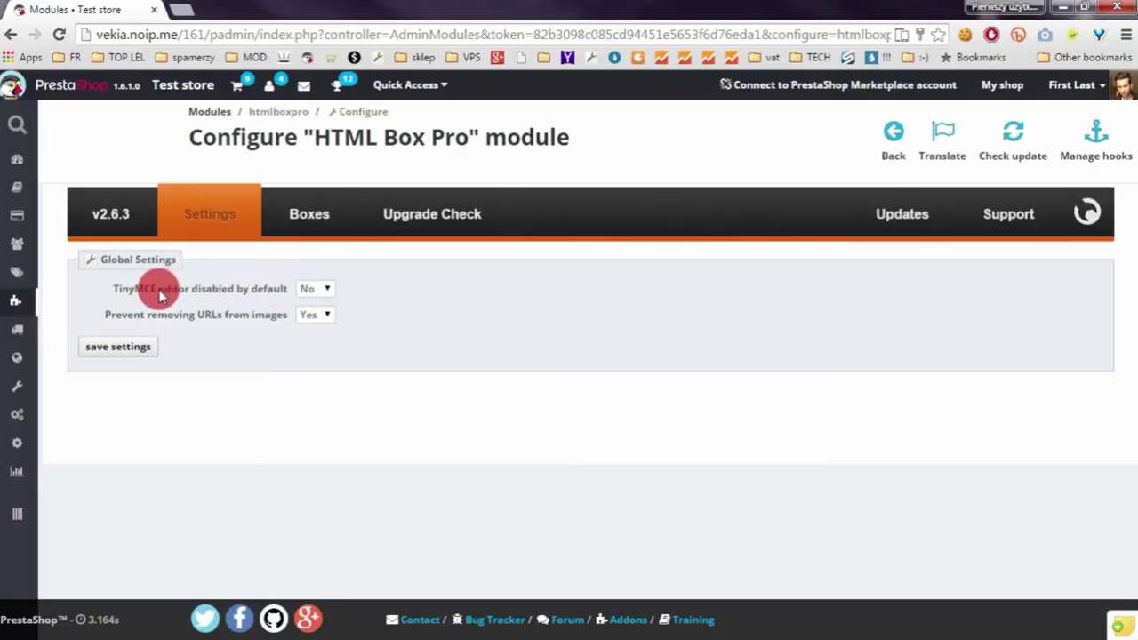
click(309, 295)
click(309, 320)
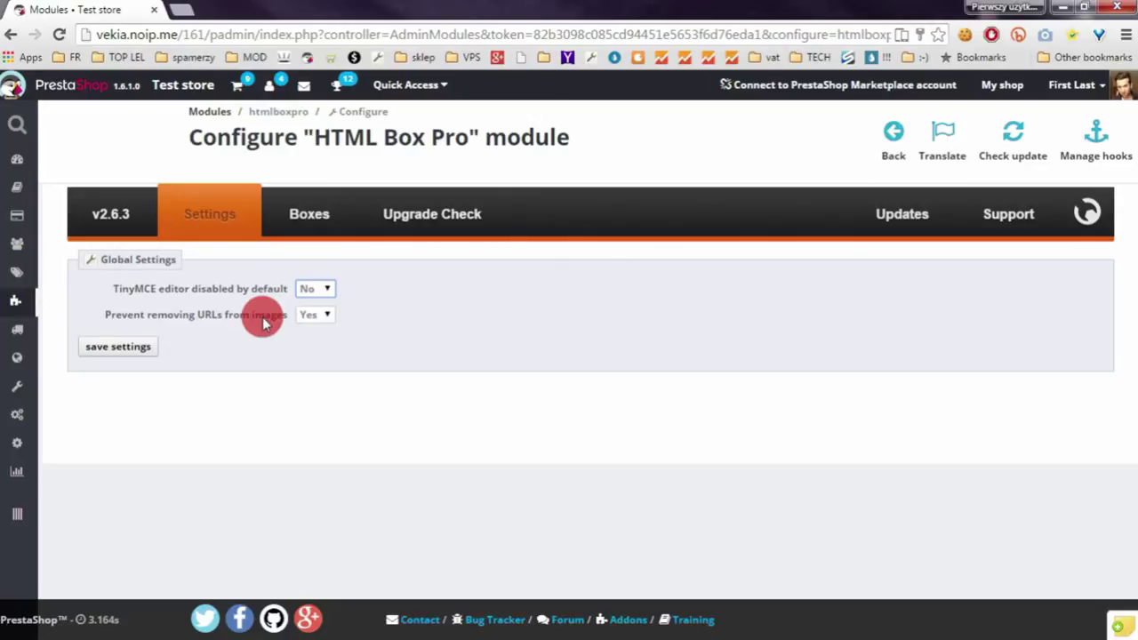
click(302, 318)
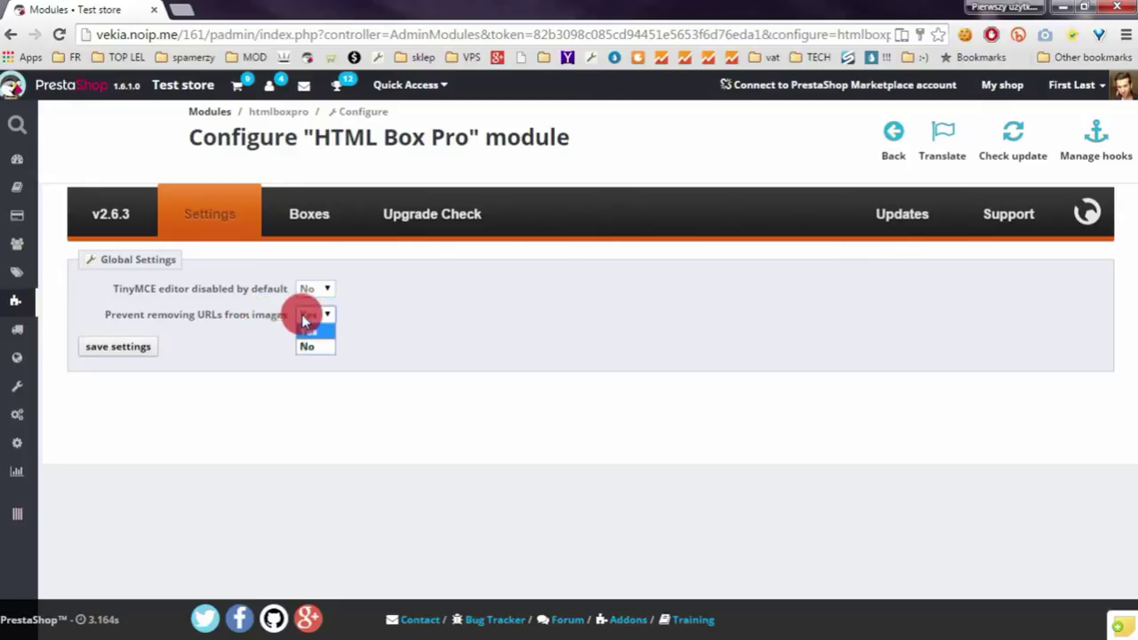
click(306, 331)
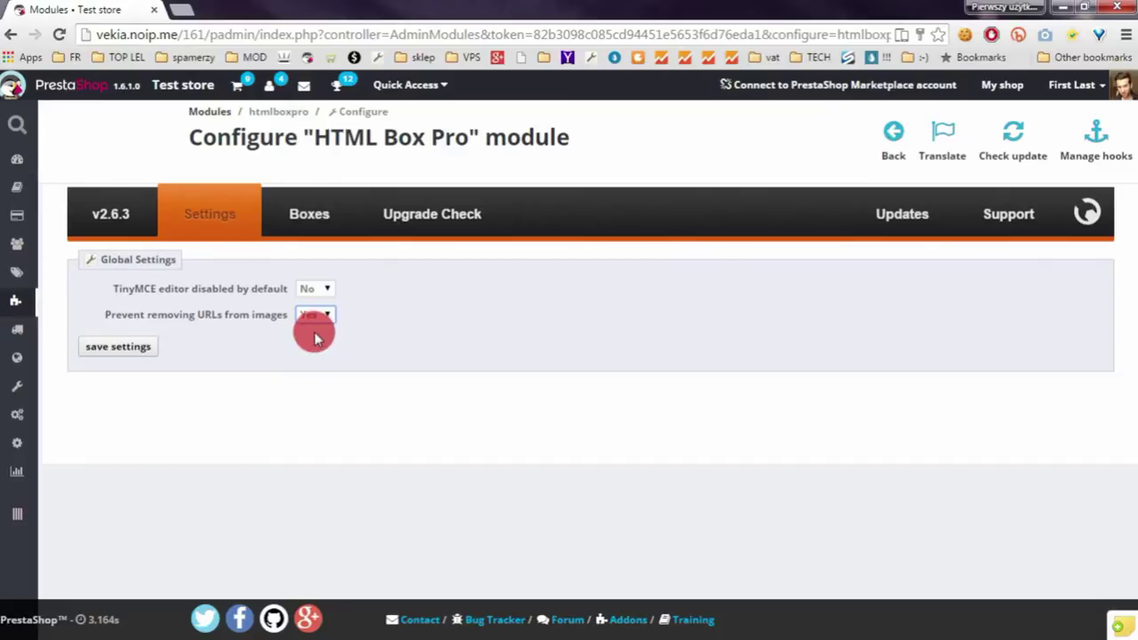
click(258, 311)
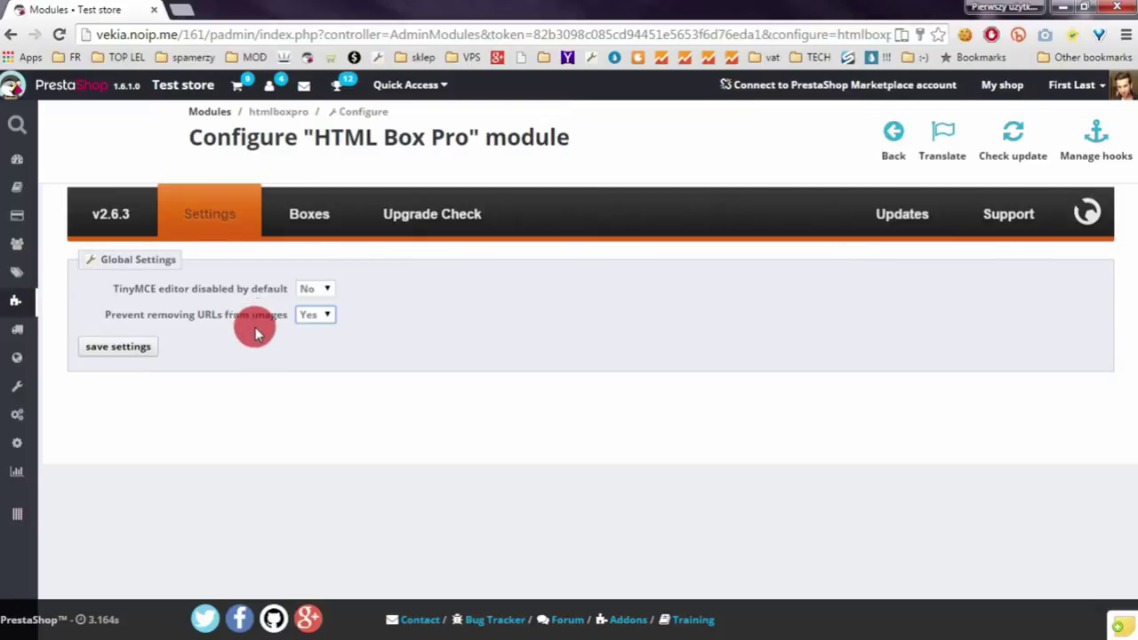
- Switch the "Prevent removing URLs from images" option to No and back to Yes
click(313, 318)
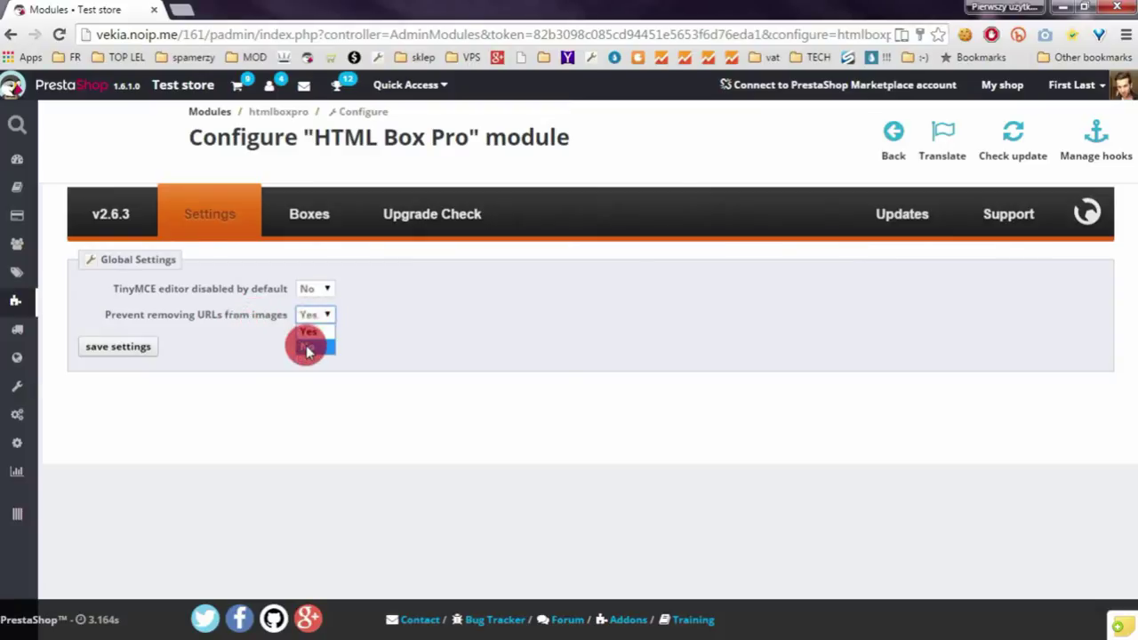
click(306, 345)
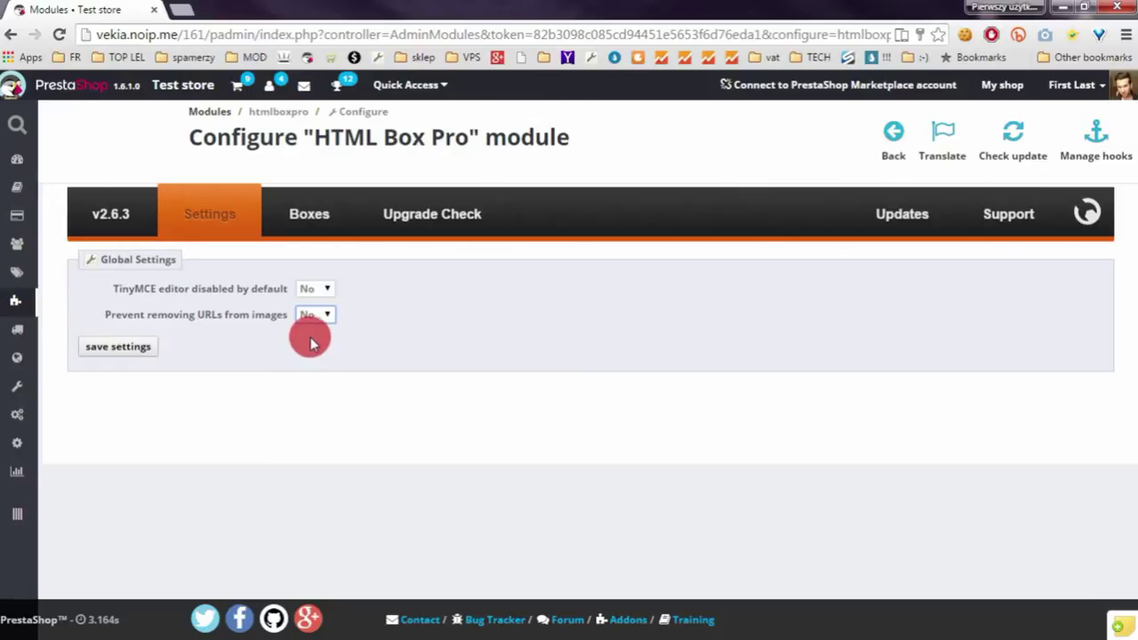
click(309, 321)
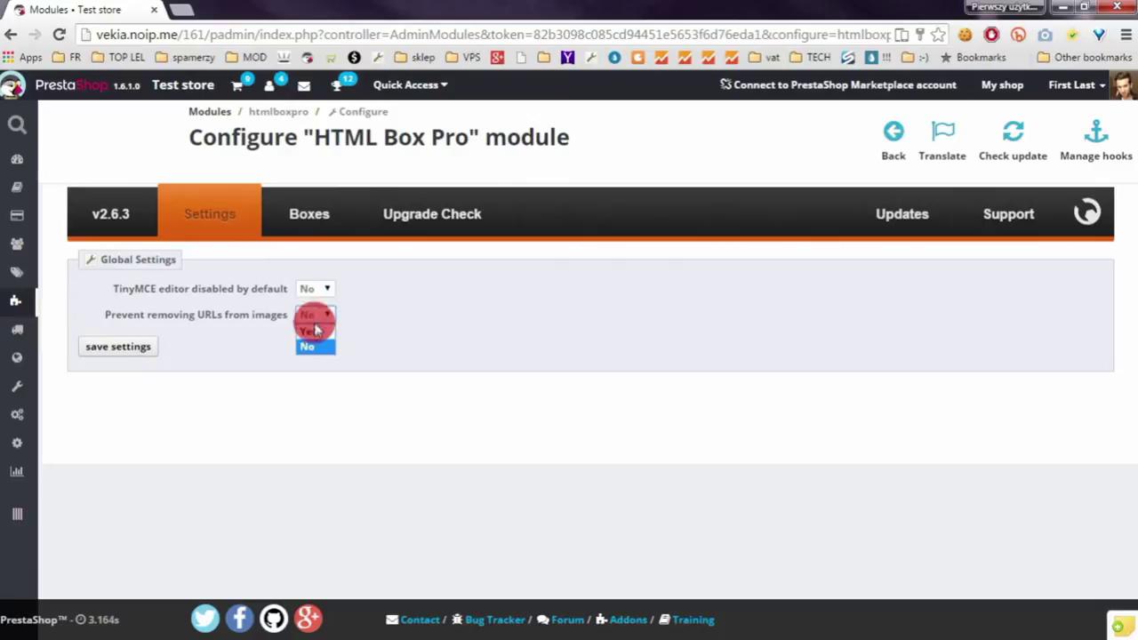
click(311, 331)
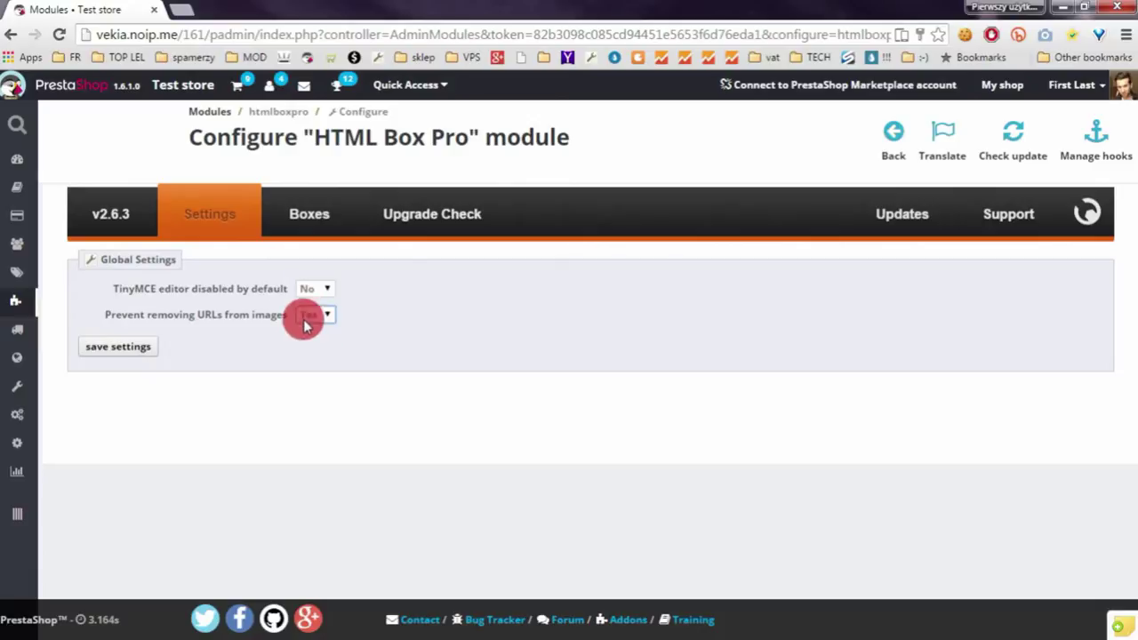
- Open the Boxes section and examine the list of available places (hooks) for displaying boxes
click(300, 222)
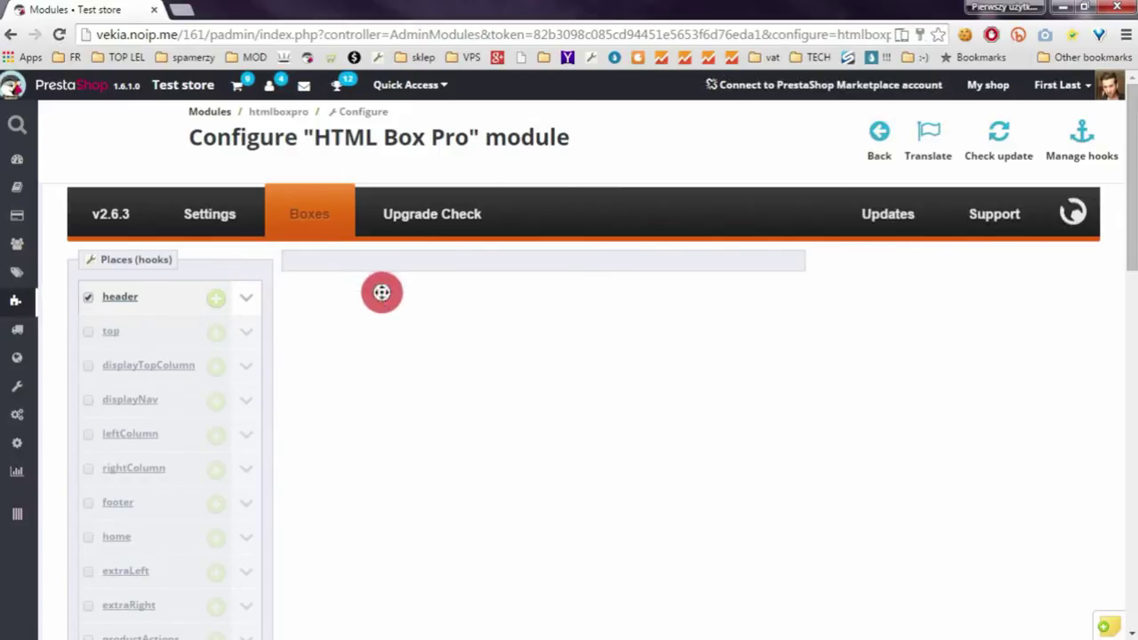
scroll(382, 293, down, 5)
scroll(386, 501, up, 5)
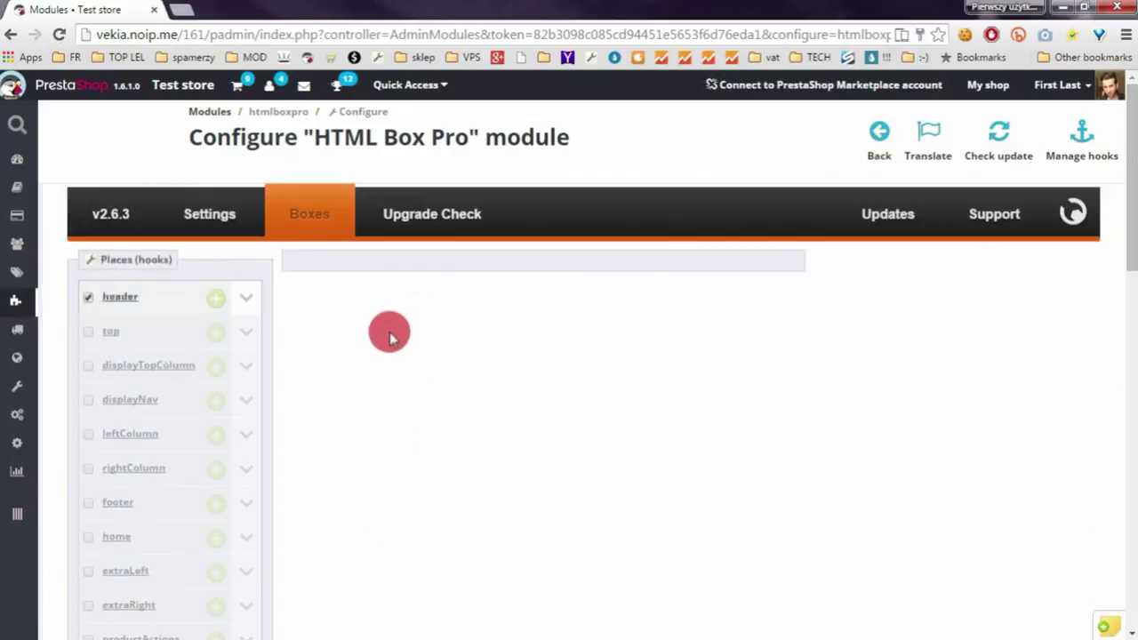
scroll(372, 369, down, 1)
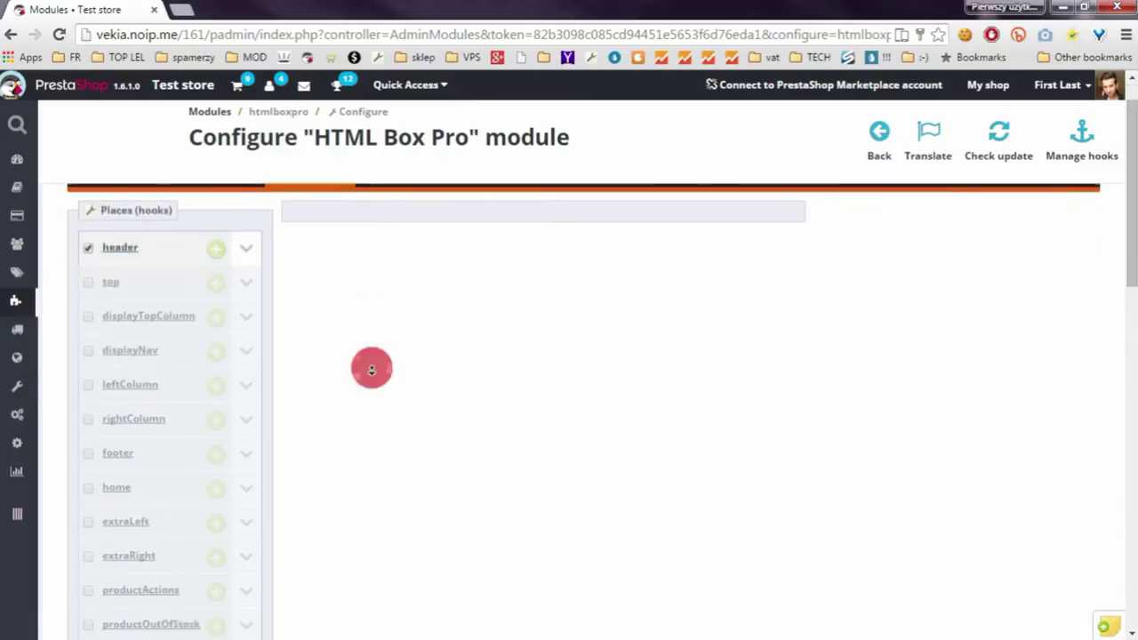
scroll(372, 369, down, 5)
scroll(368, 432, up, 6)
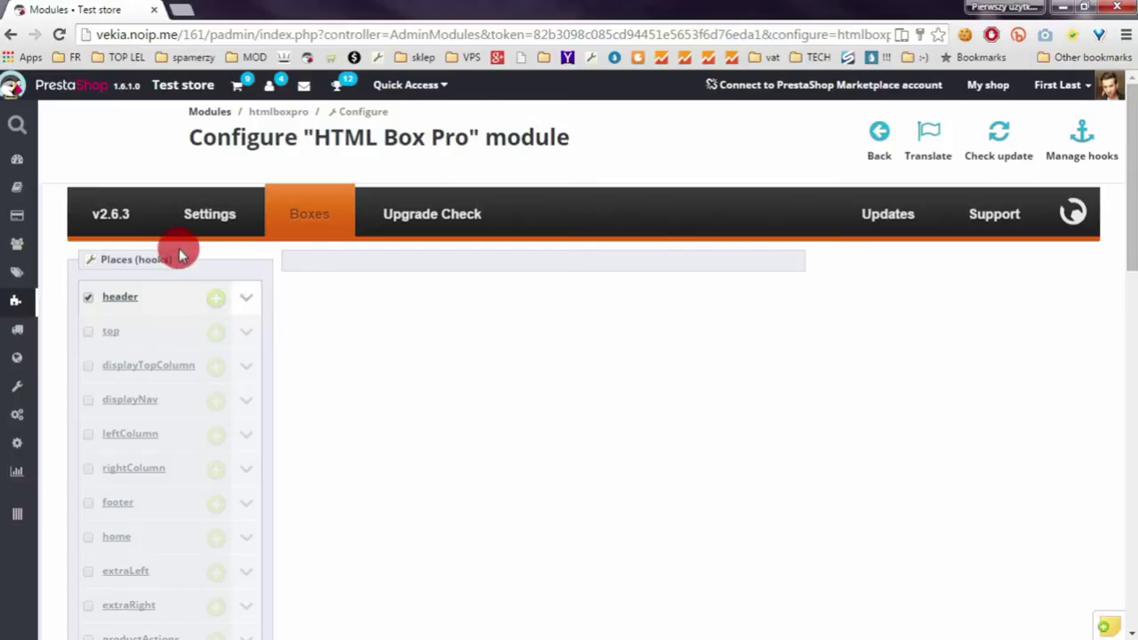
scroll(179, 258, down, 7)
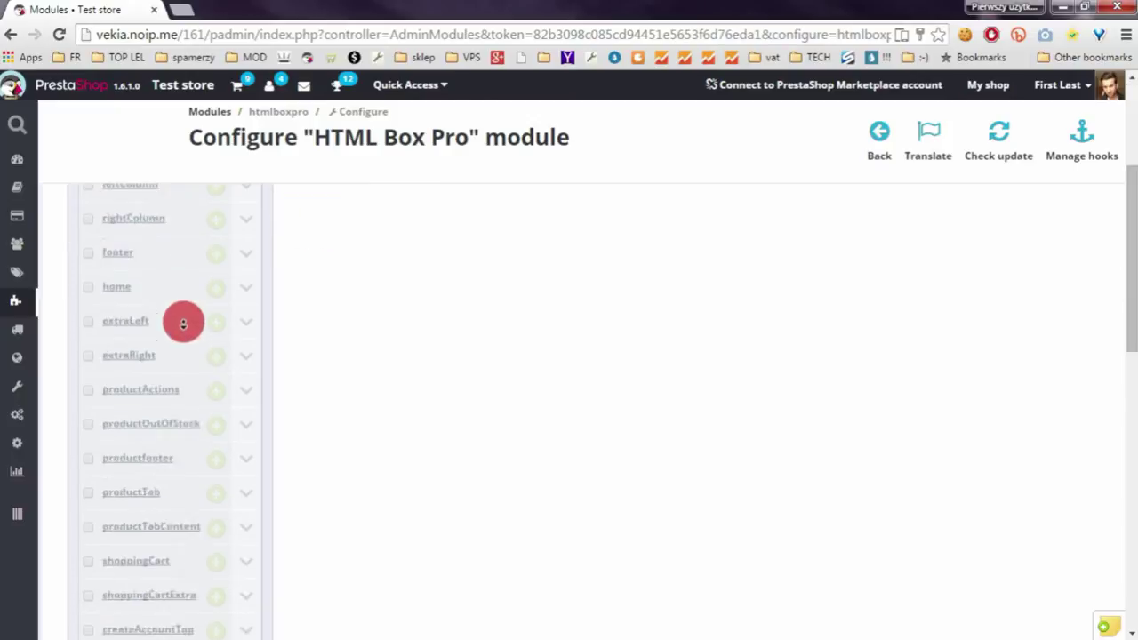
scroll(310, 336, up, 7)
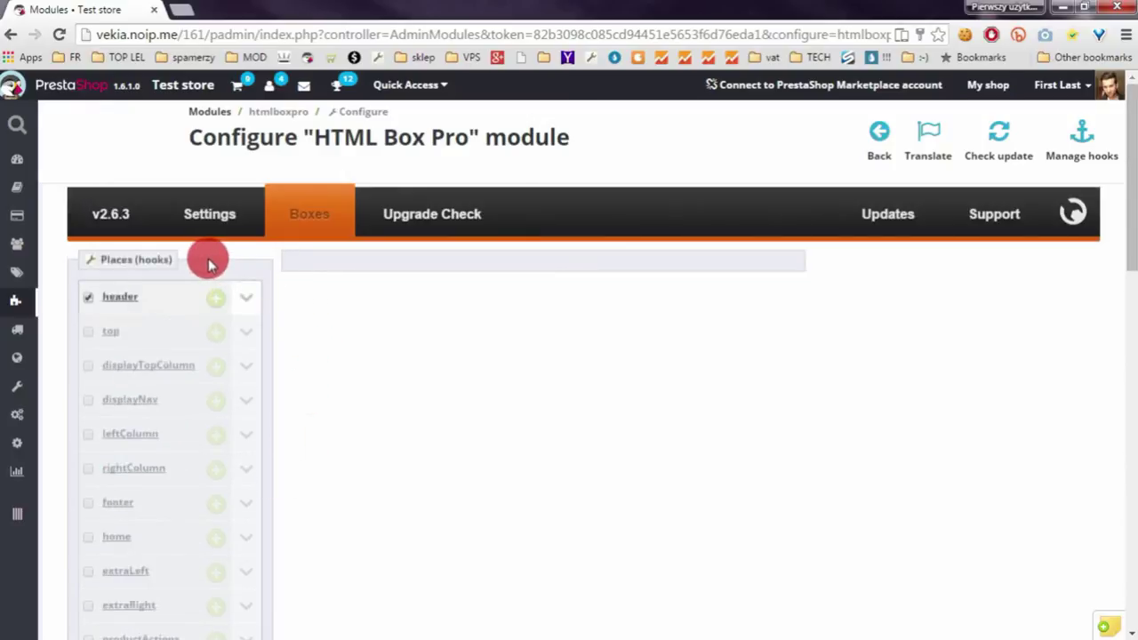
- Add a new custom hook named "HookBy" followed by the author's first name, and check its entry in the custom hooks list
scroll(208, 267, down, 2)
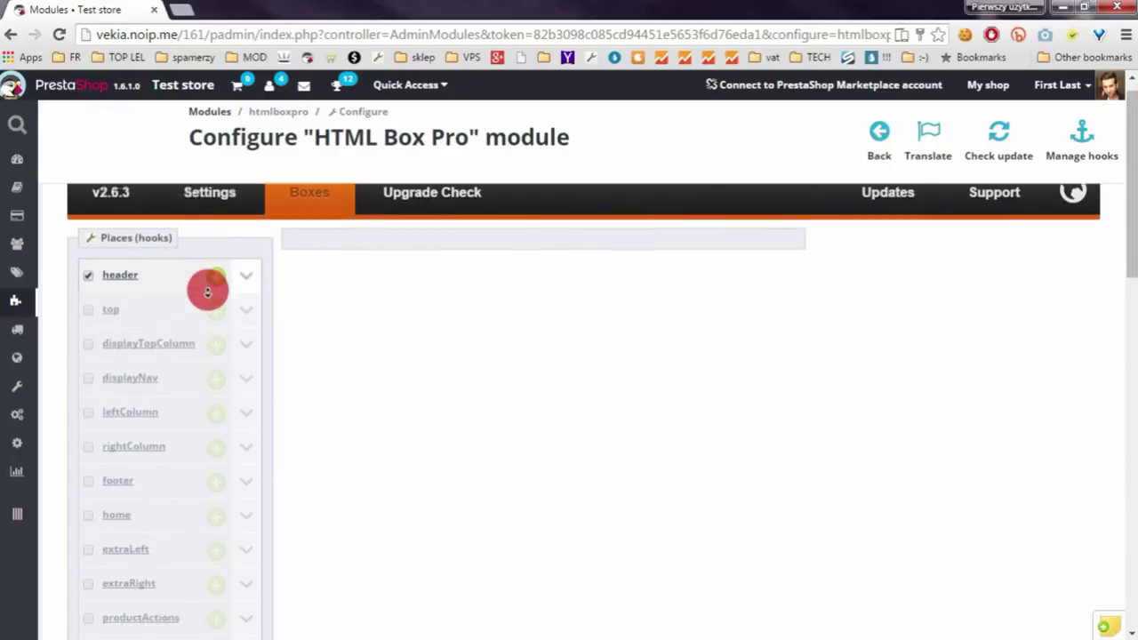
scroll(206, 308, down, 10)
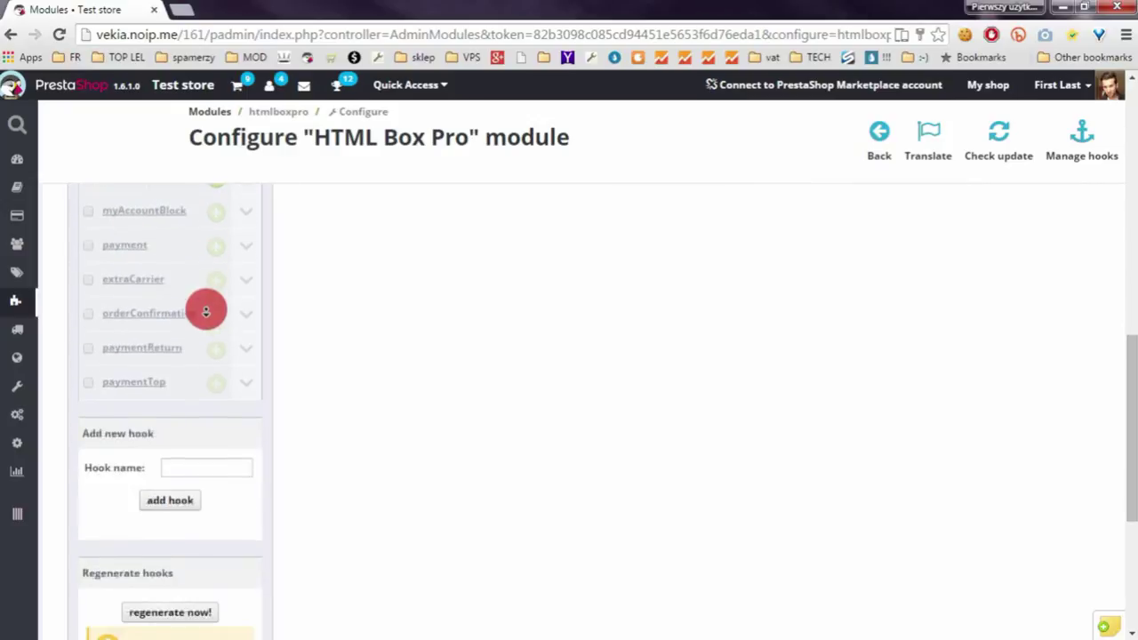
click(196, 321)
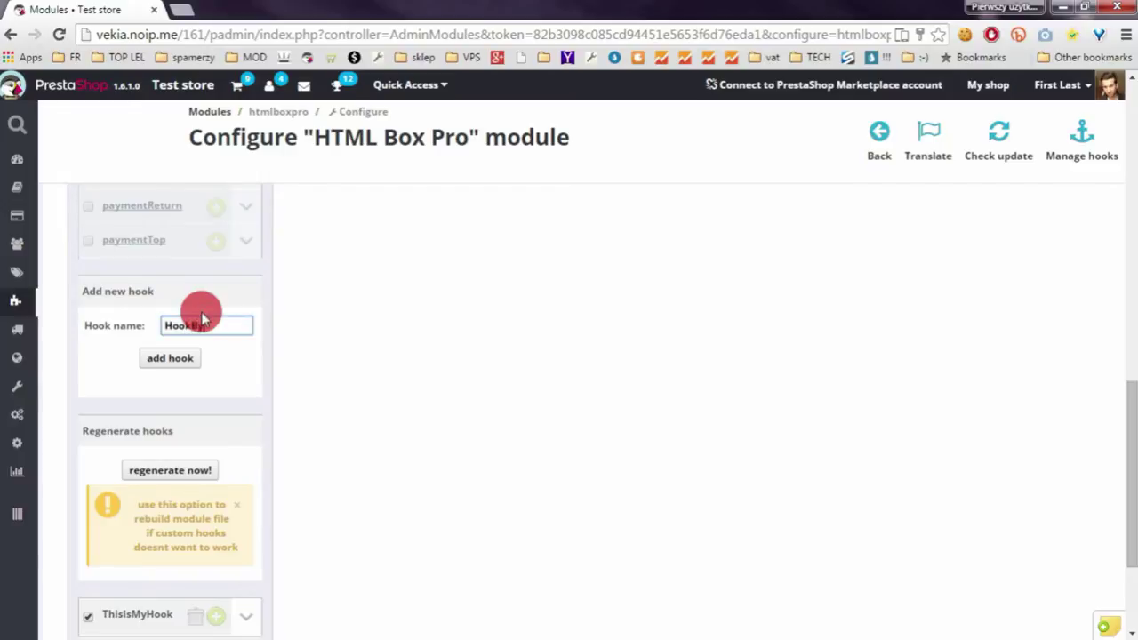
text(ilos)
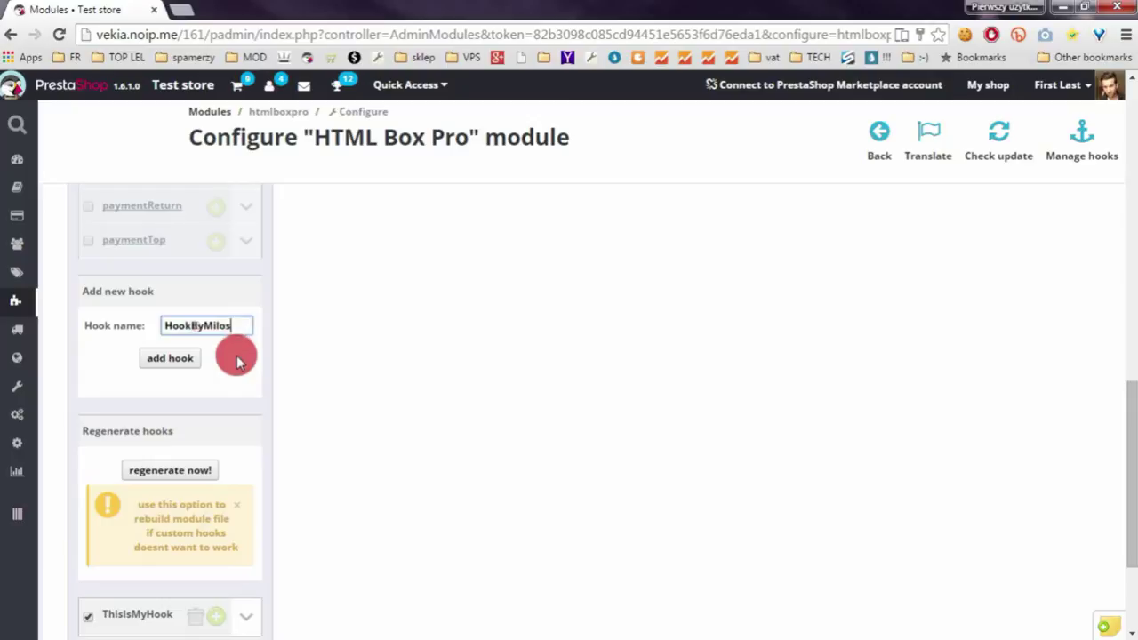
click(171, 362)
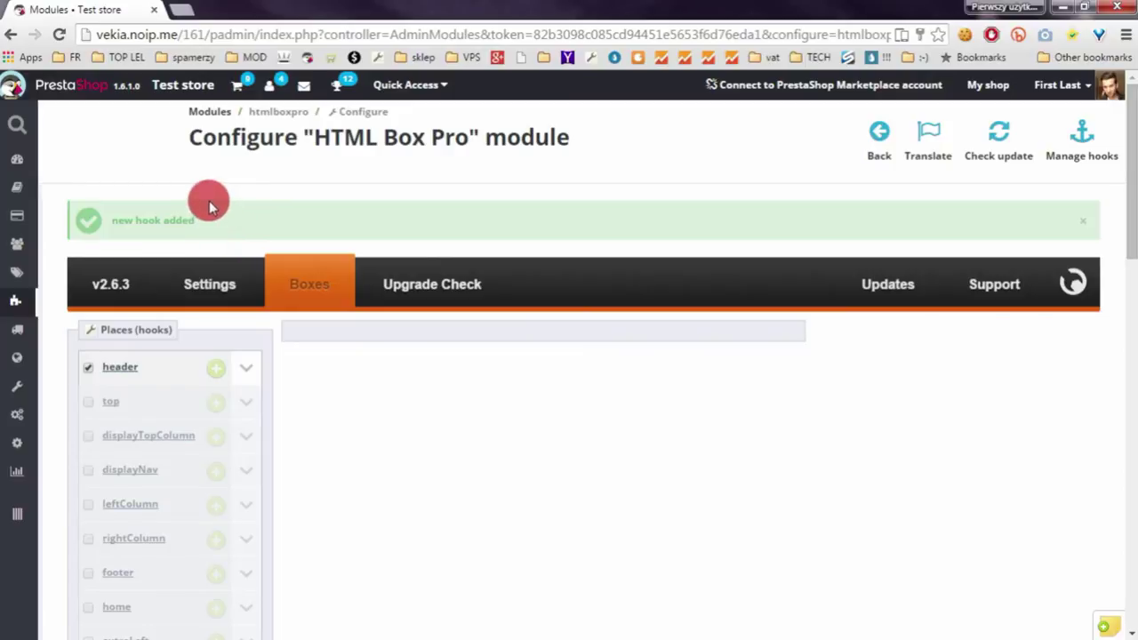
scroll(234, 285, down, 10)
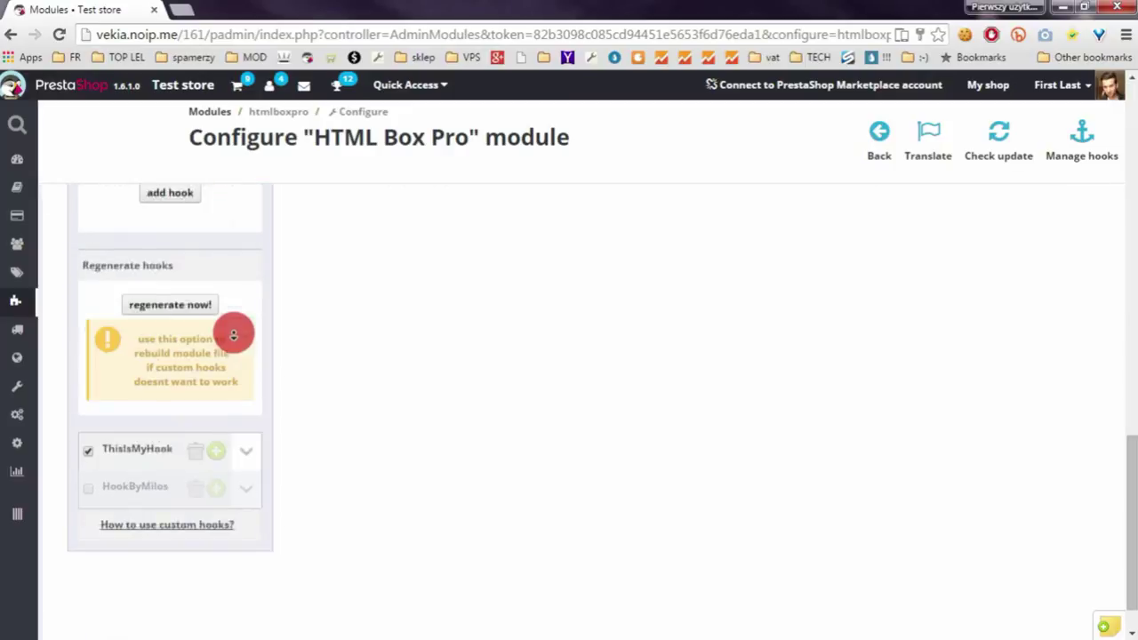
scroll(348, 241, down, 1)
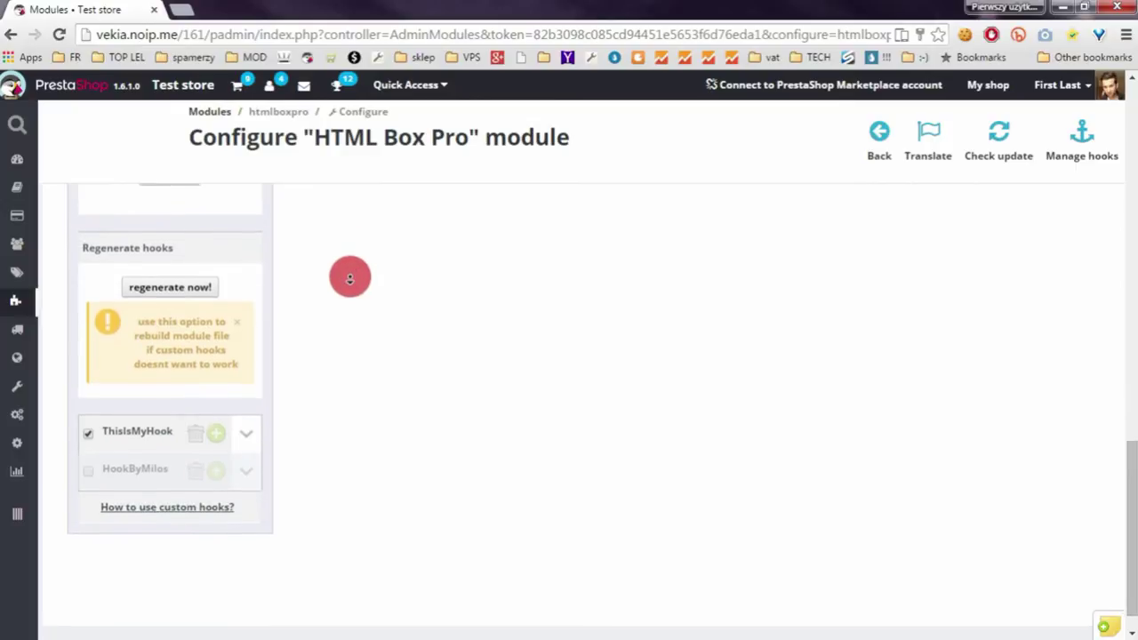
scroll(349, 278, down, 1)
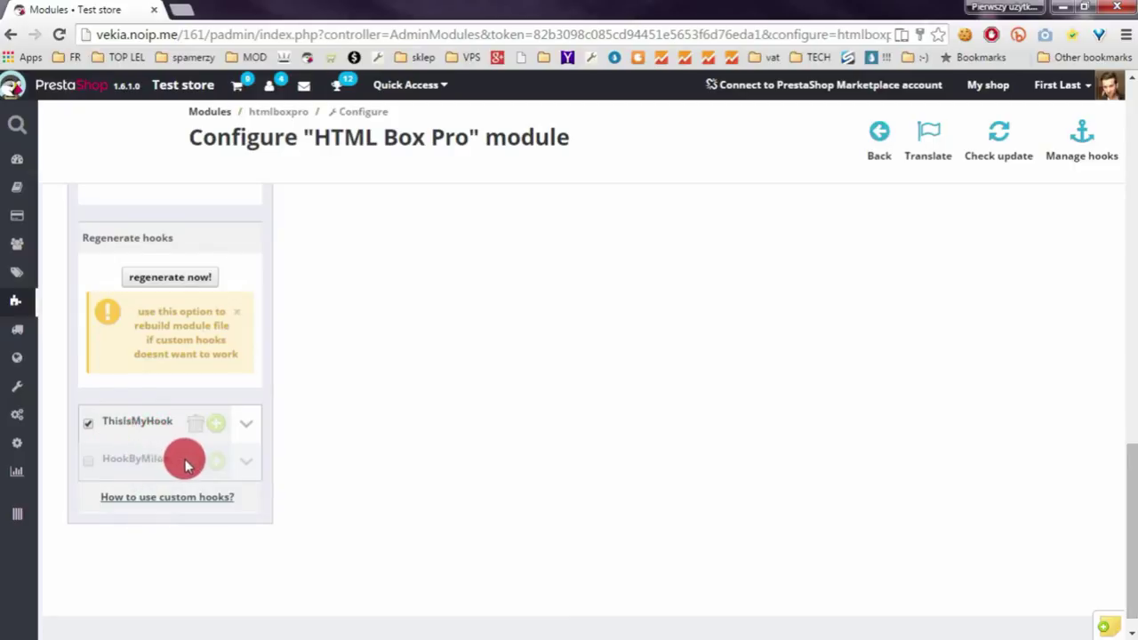
- Enable the top hook, disable it again, and look at the block assigned to it
scroll(361, 380, up, 10)
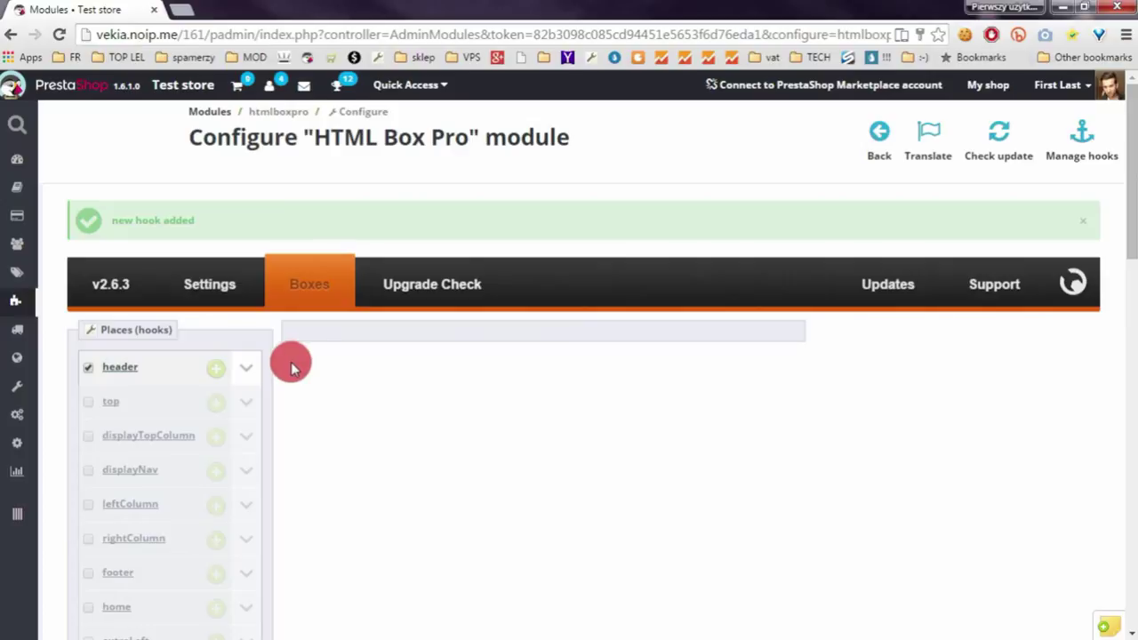
click(87, 369)
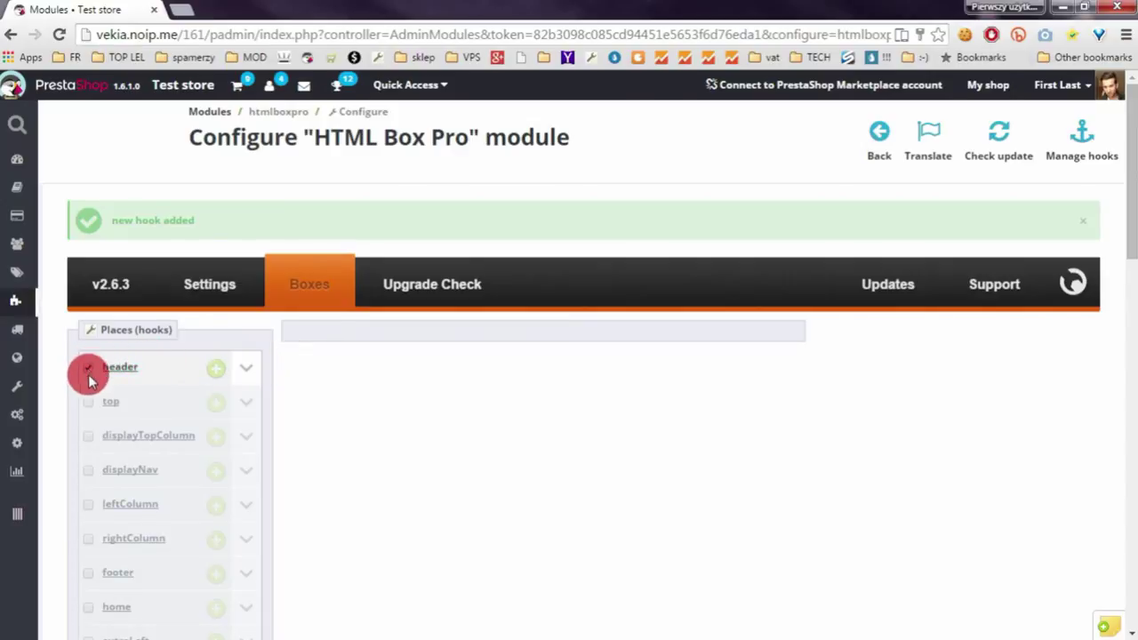
click(88, 401)
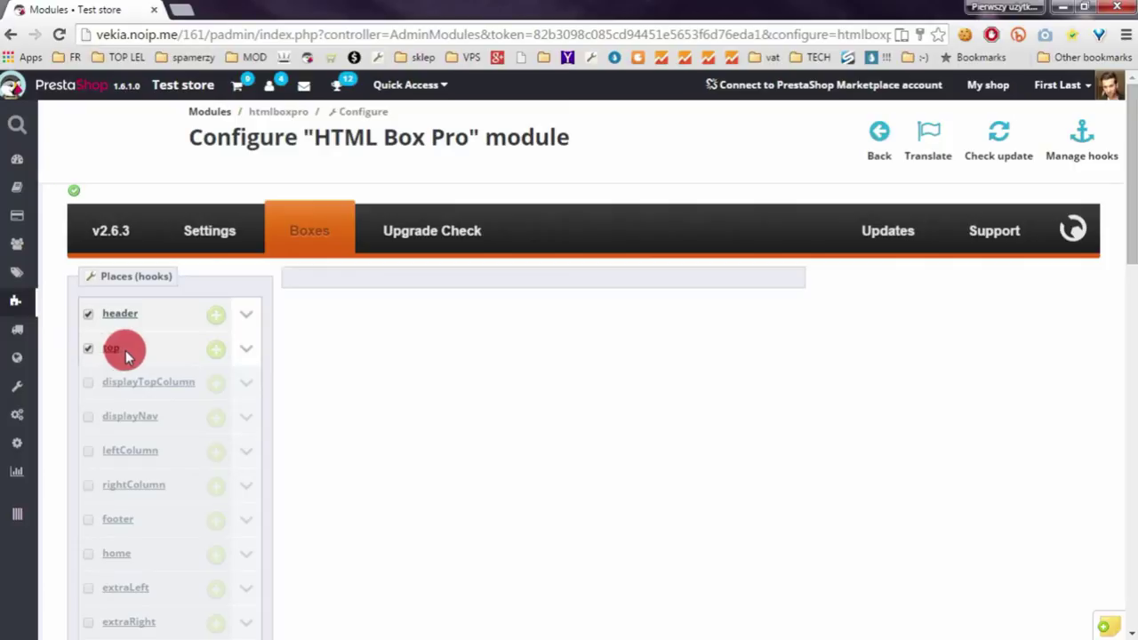
click(88, 347)
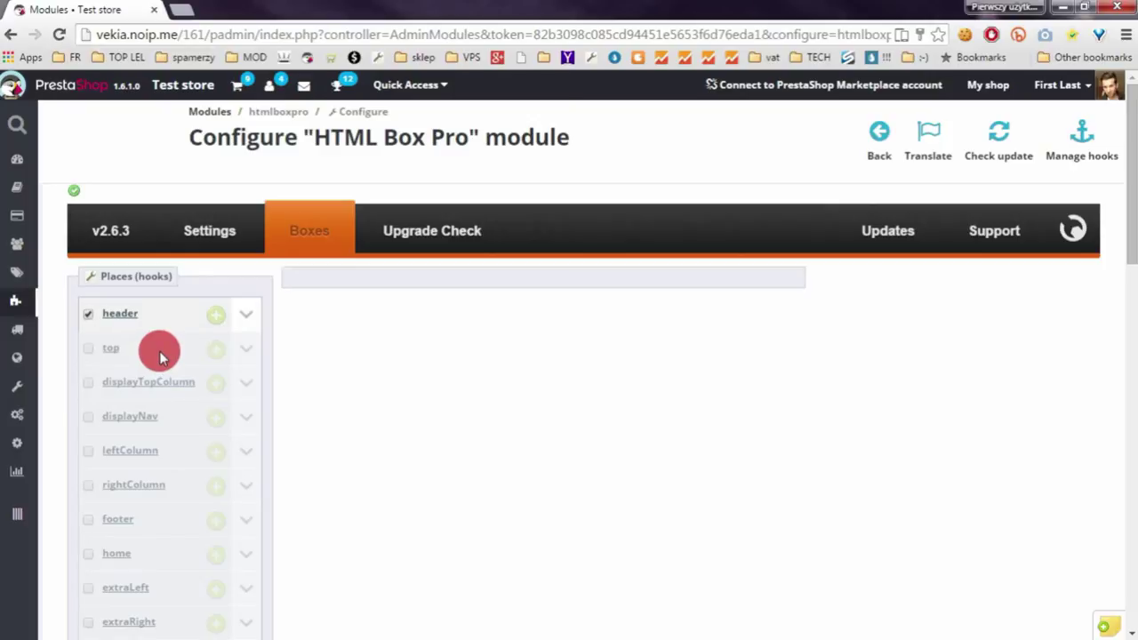
click(250, 352)
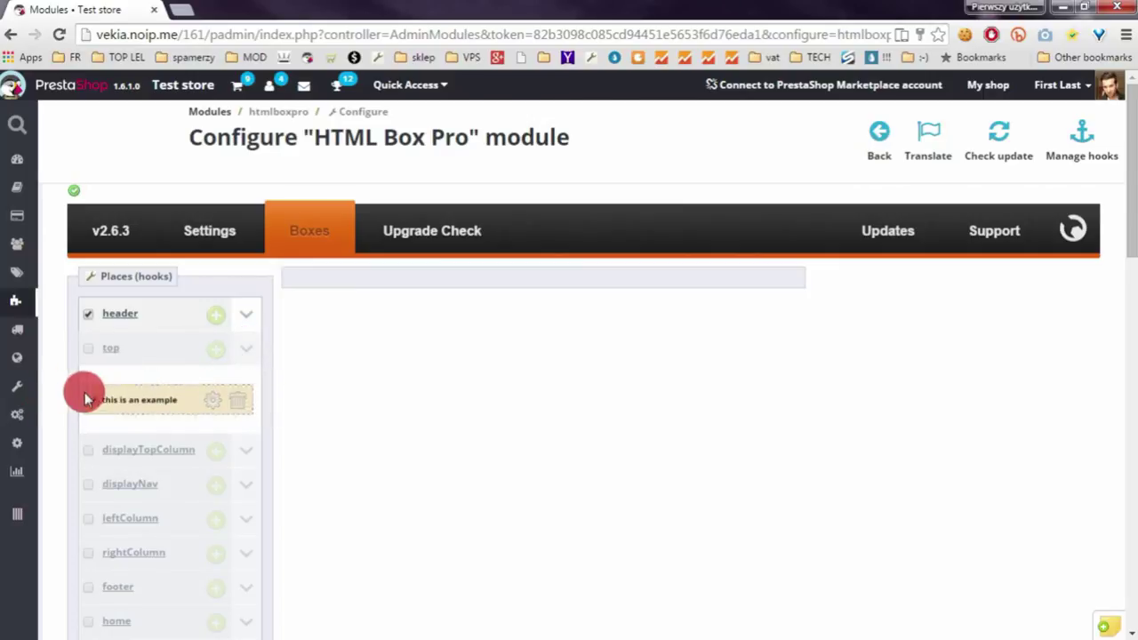
click(247, 345)
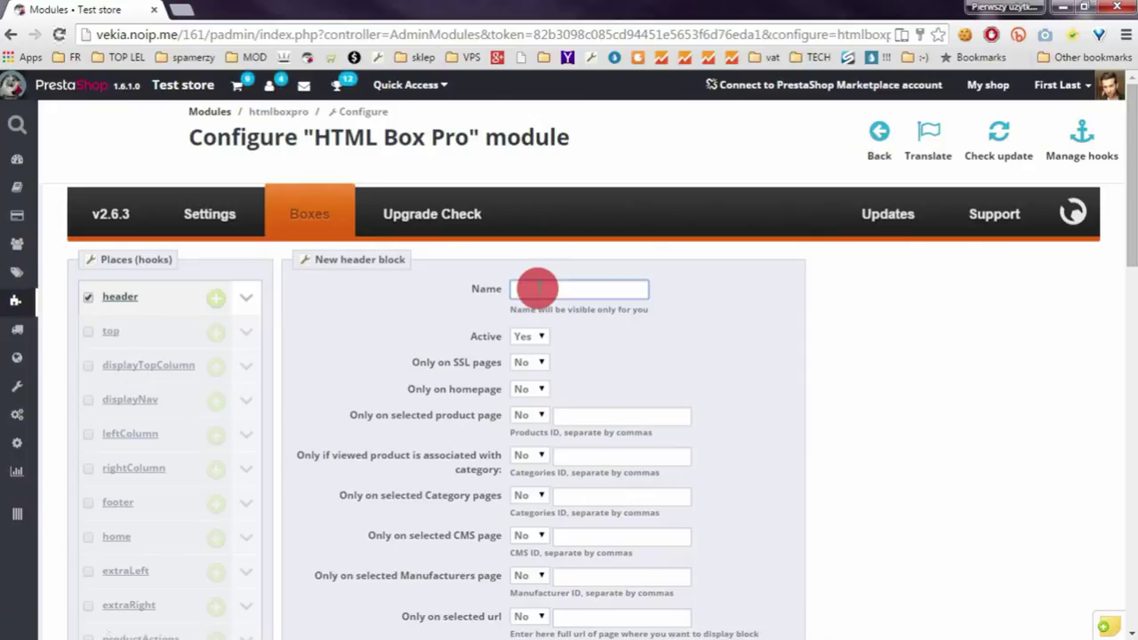
- Name the new header block "Test block by" followed by the author's first name
text(Test hook)
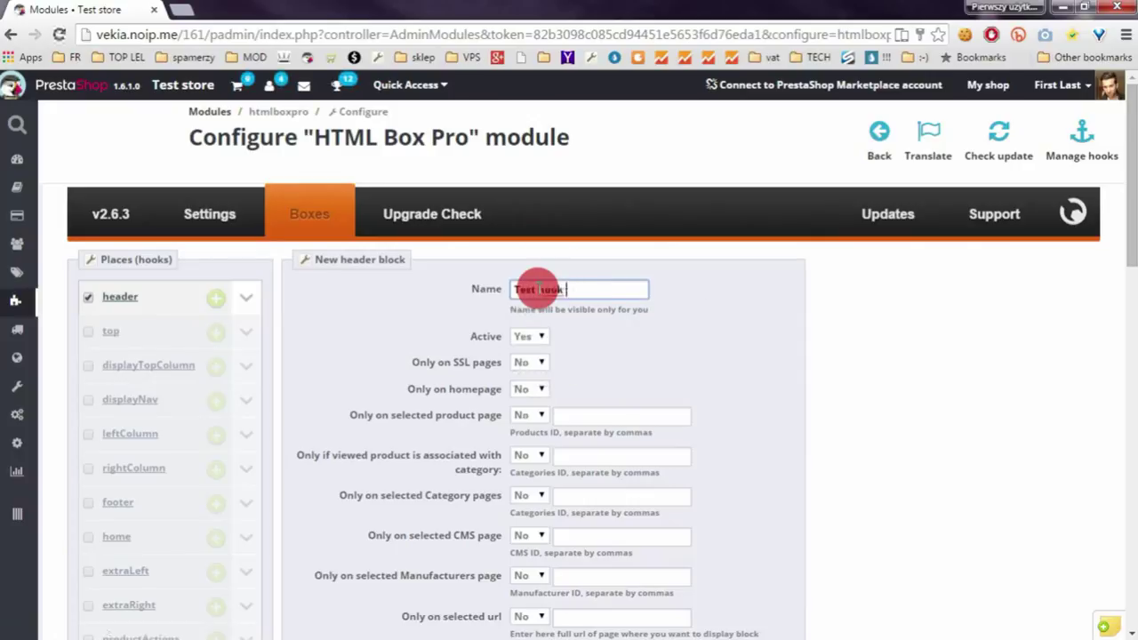
key(BackSpace)
key(BackSpace)
key(BackSpace)
key(BackSpace)
- Enter "this is example of the content" as the new header block's content and save the block
scroll(539, 289, down, 8)
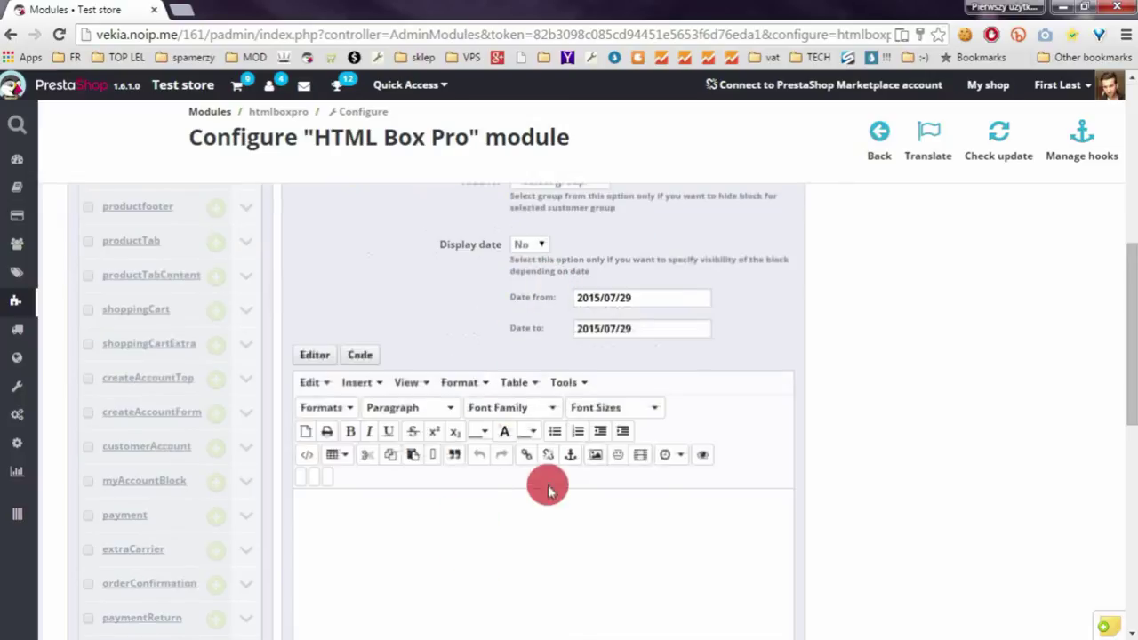
click(510, 539)
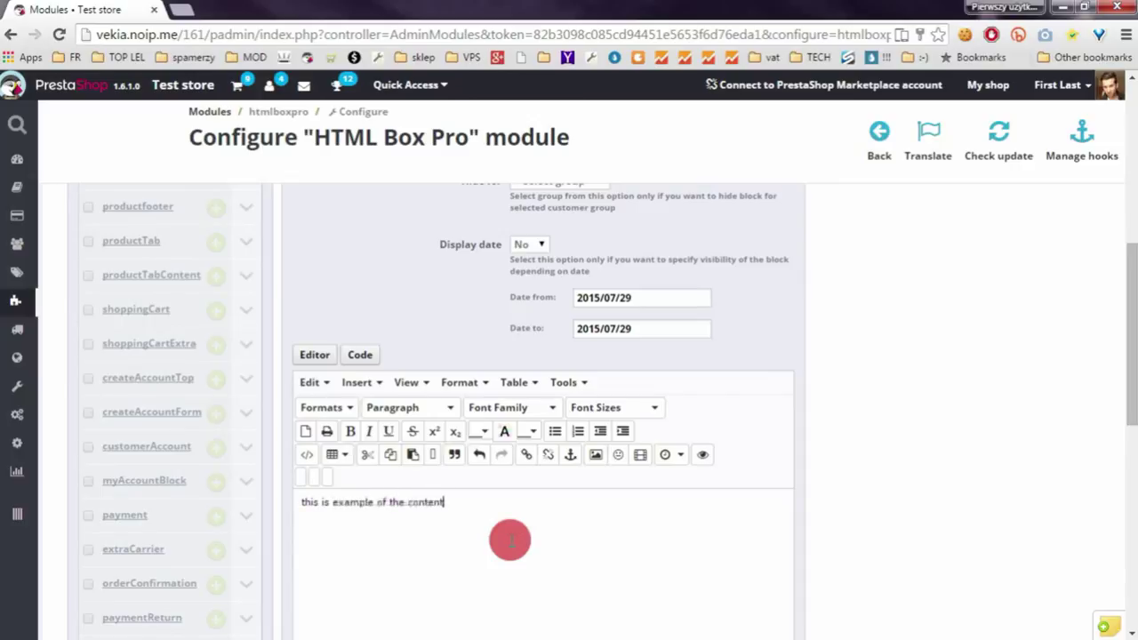
scroll(510, 540, down, 5)
scroll(534, 480, up, 1)
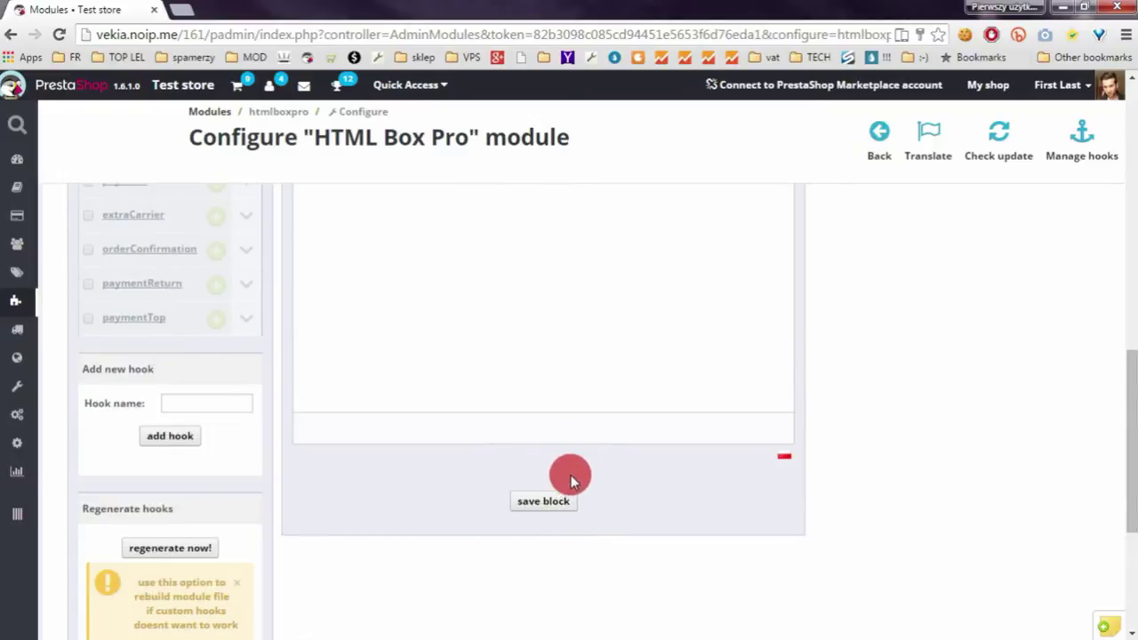
click(538, 508)
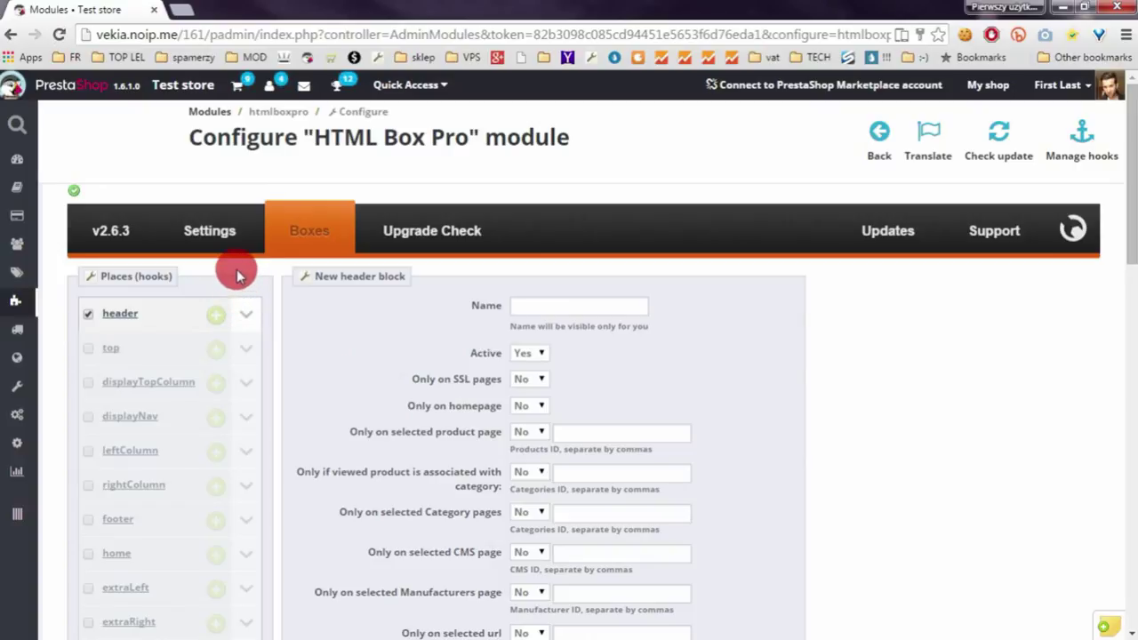
- Move "this is my third block" to second place among the header hook's blocks, and delete that block
click(248, 322)
drag(162, 349, 134, 342)
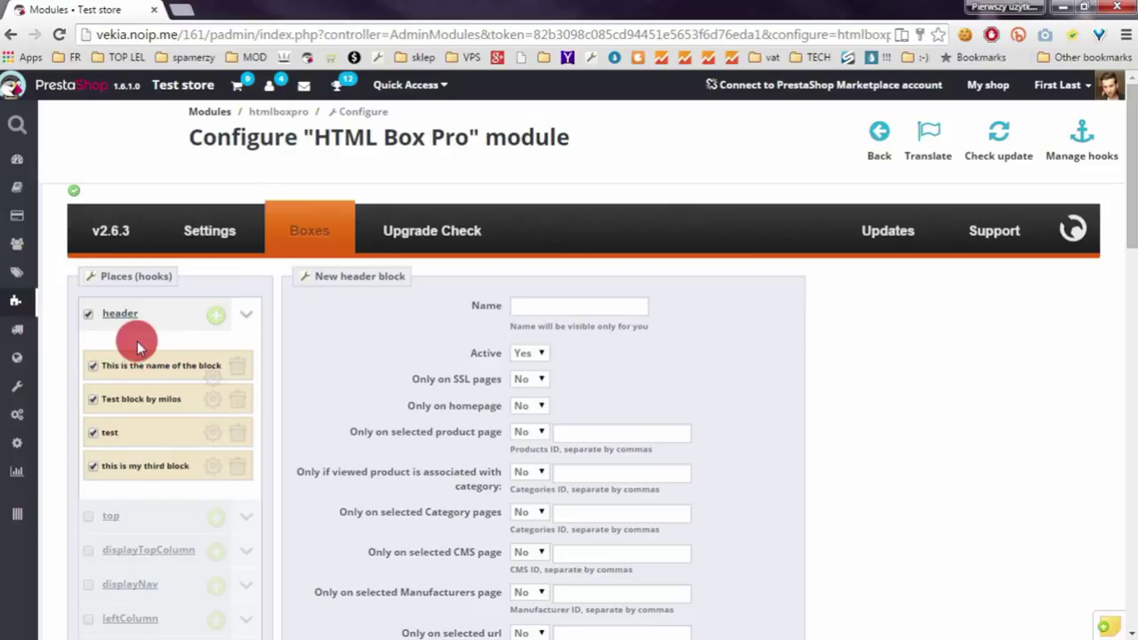
mouse_move(124, 433)
mouse_down()
mouse_move(124, 464)
mouse_move(147, 471)
mouse_move(118, 464)
mouse_move(139, 462)
mouse_move(182, 411)
mouse_move(160, 358)
mouse_move(112, 389)
mouse_move(119, 401)
mouse_move(97, 381)
mouse_up()
drag(97, 379, 201, 352)
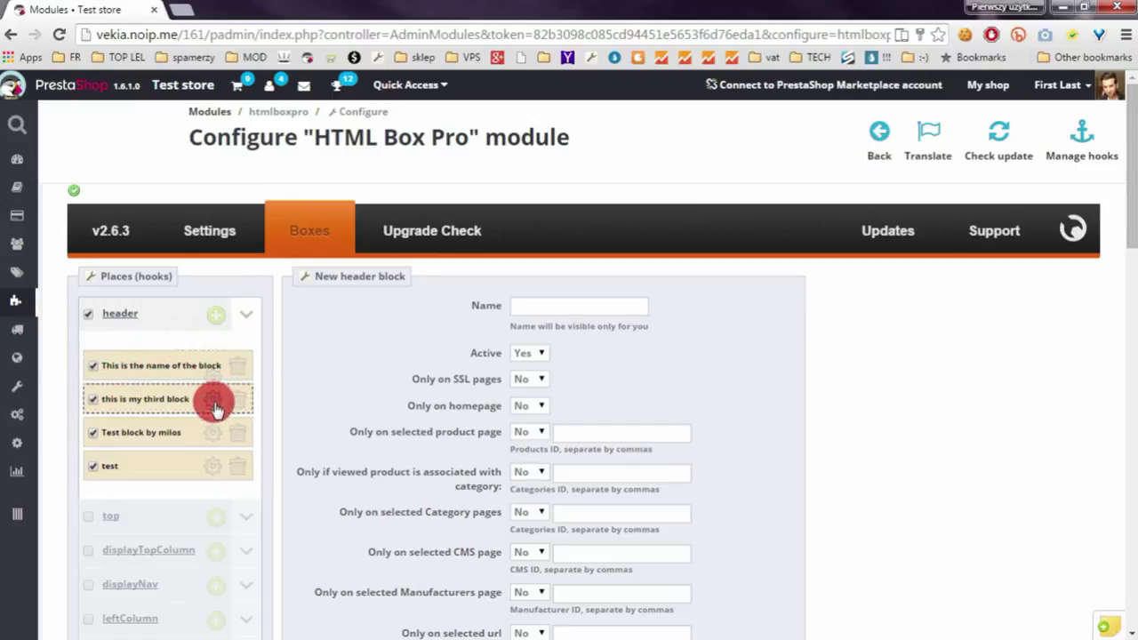
mouse_move(216, 408)
mouse_down()
mouse_move(305, 406)
mouse_move(289, 420)
mouse_move(266, 404)
mouse_move(234, 406)
mouse_move(247, 326)
mouse_up()
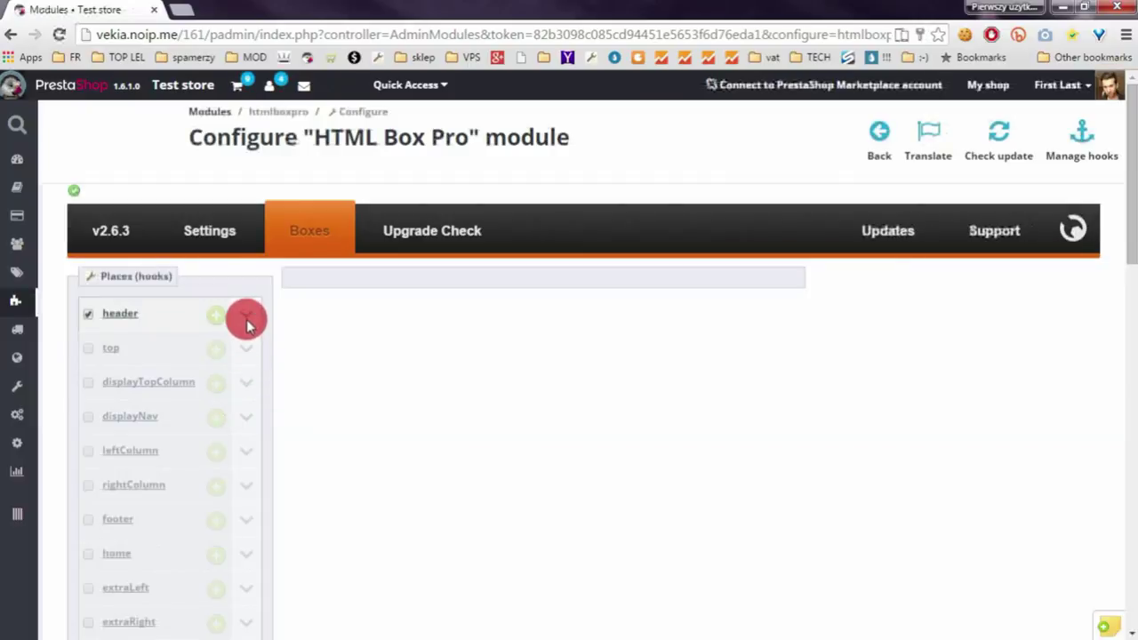
click(247, 326)
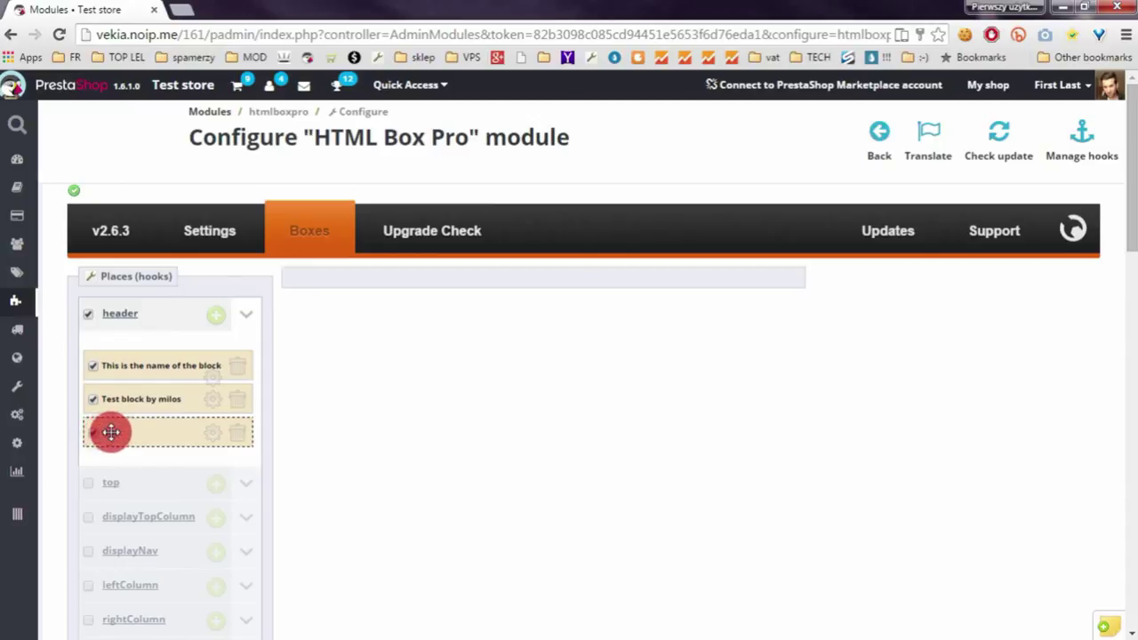
- Disable the header block "This is the name of the block" and check its state in the header hook's list
drag(110, 432, 92, 370)
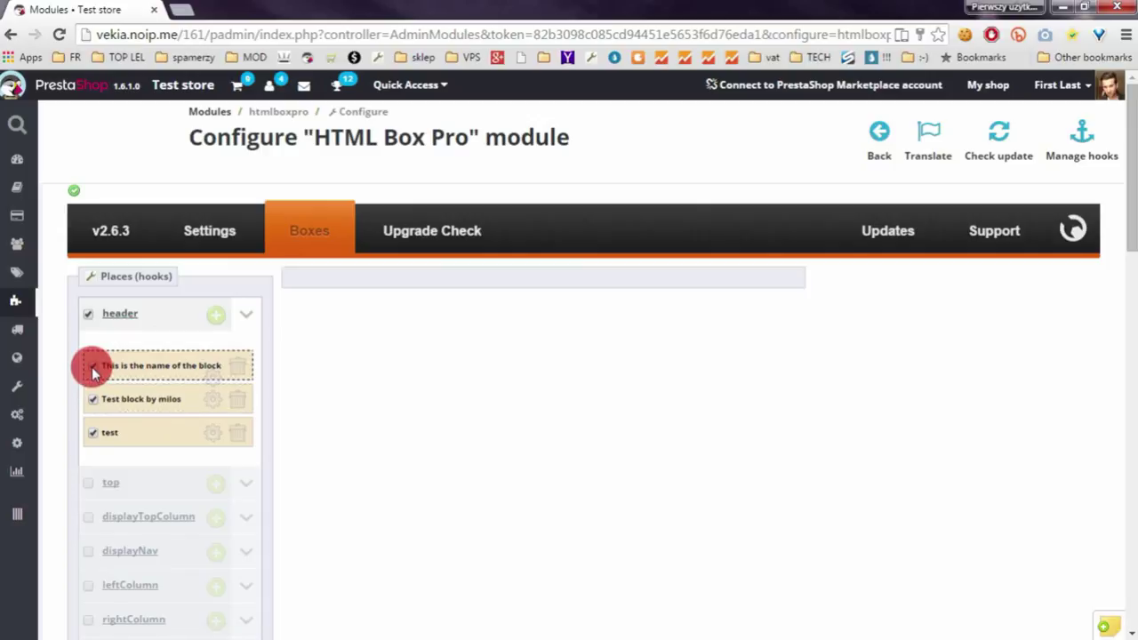
click(93, 370)
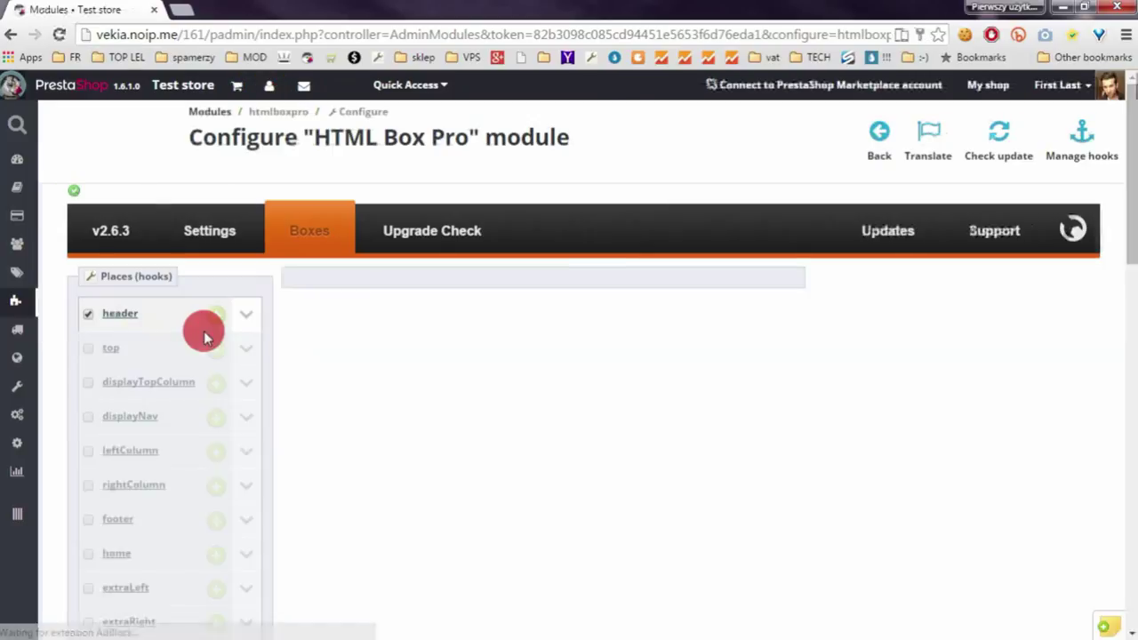
click(249, 320)
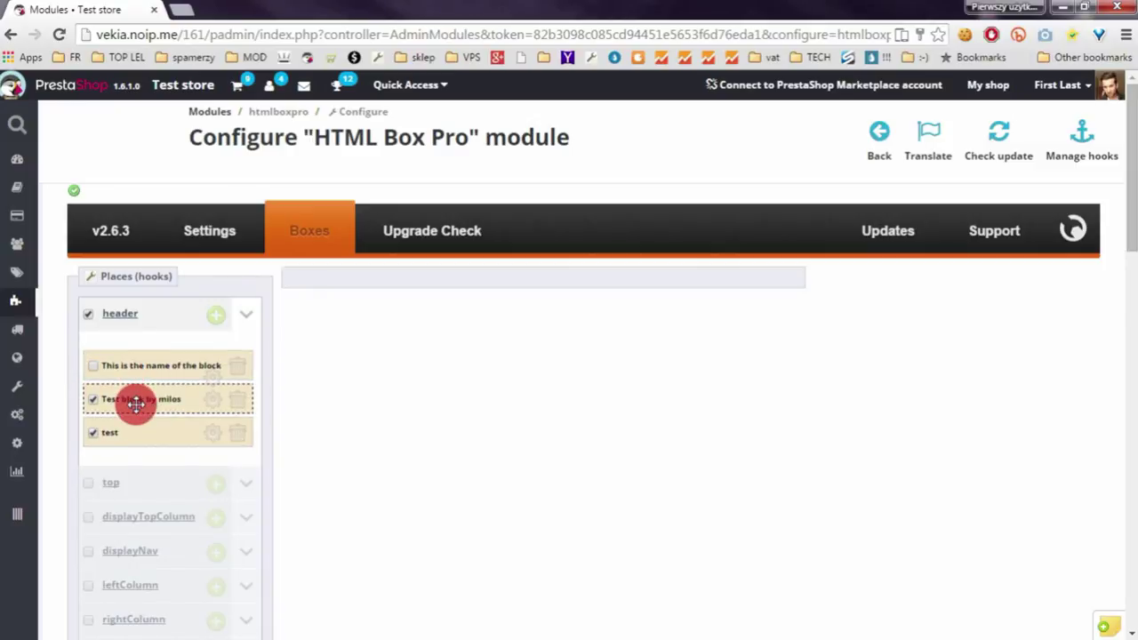
click(91, 368)
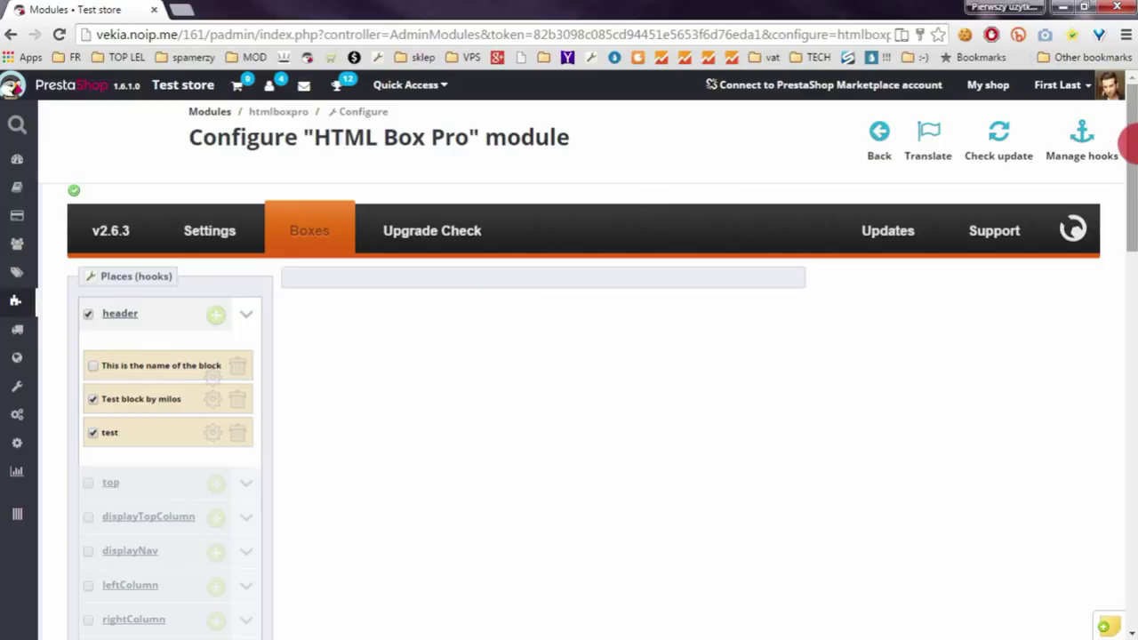
- Regenerate the custom hooks to rebuild the main module file
drag(1128, 120, 1123, 508)
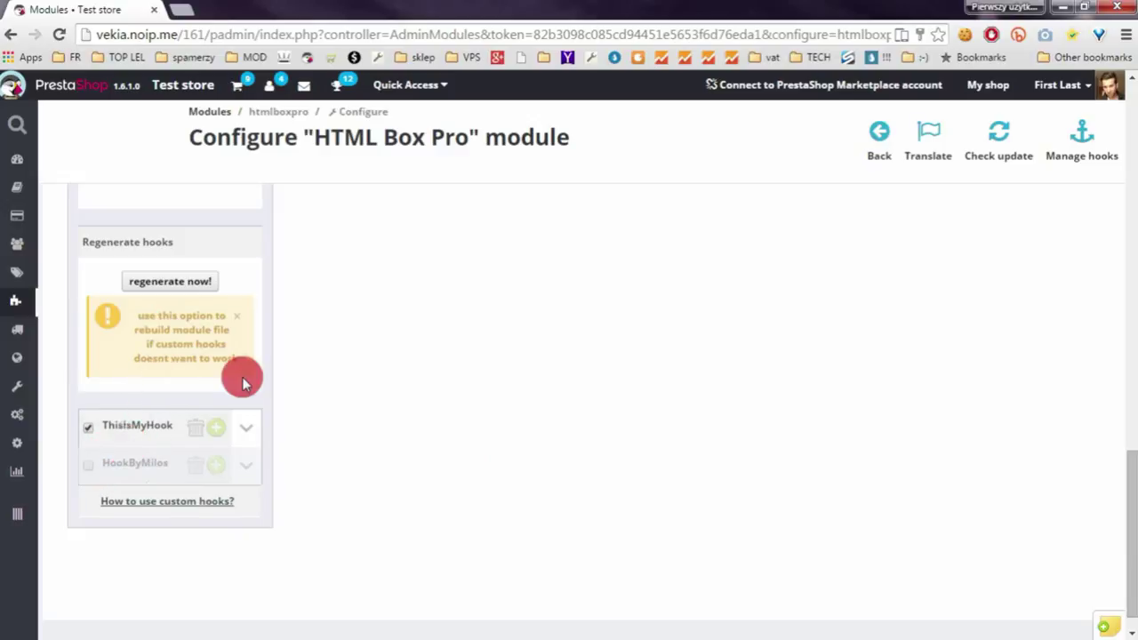
scroll(257, 327, up, 1)
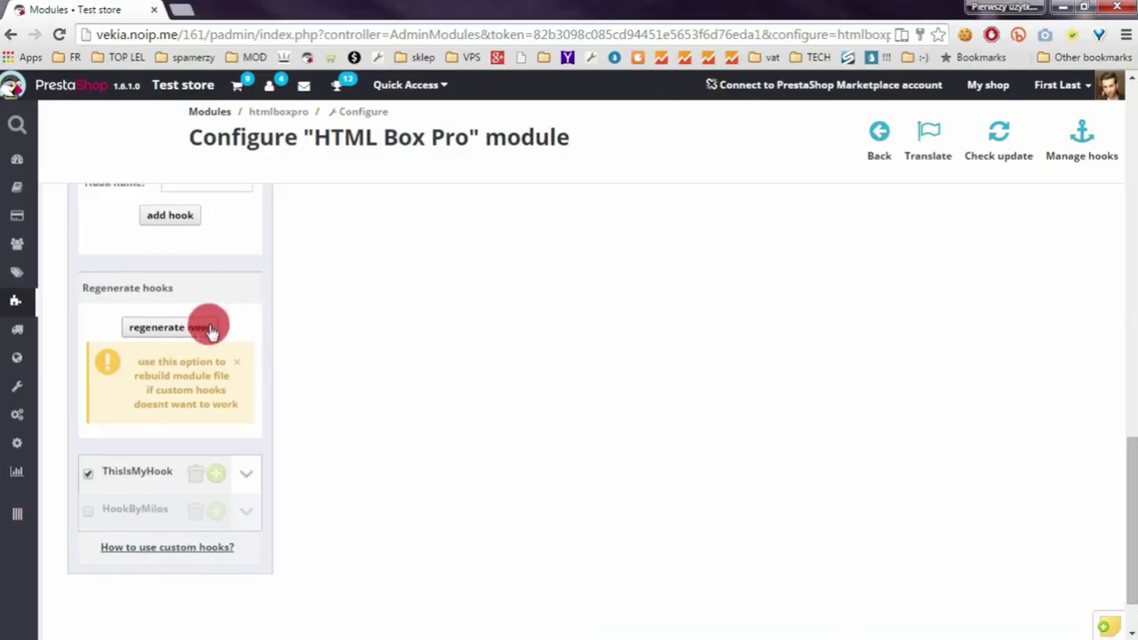
click(161, 334)
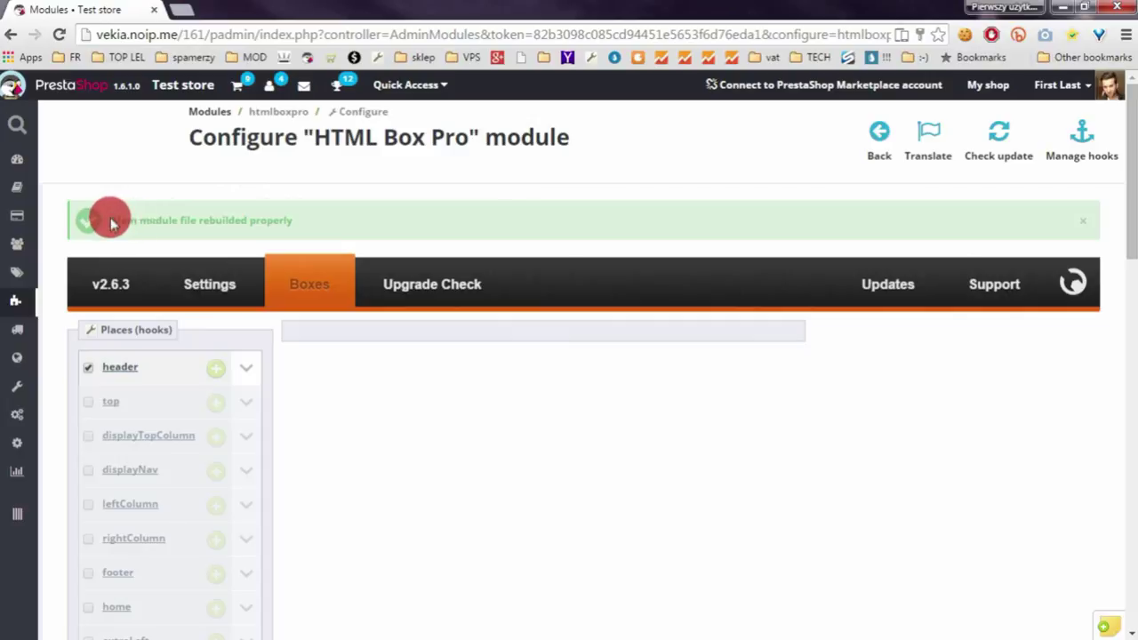
drag(110, 222, 317, 218)
click(296, 227)
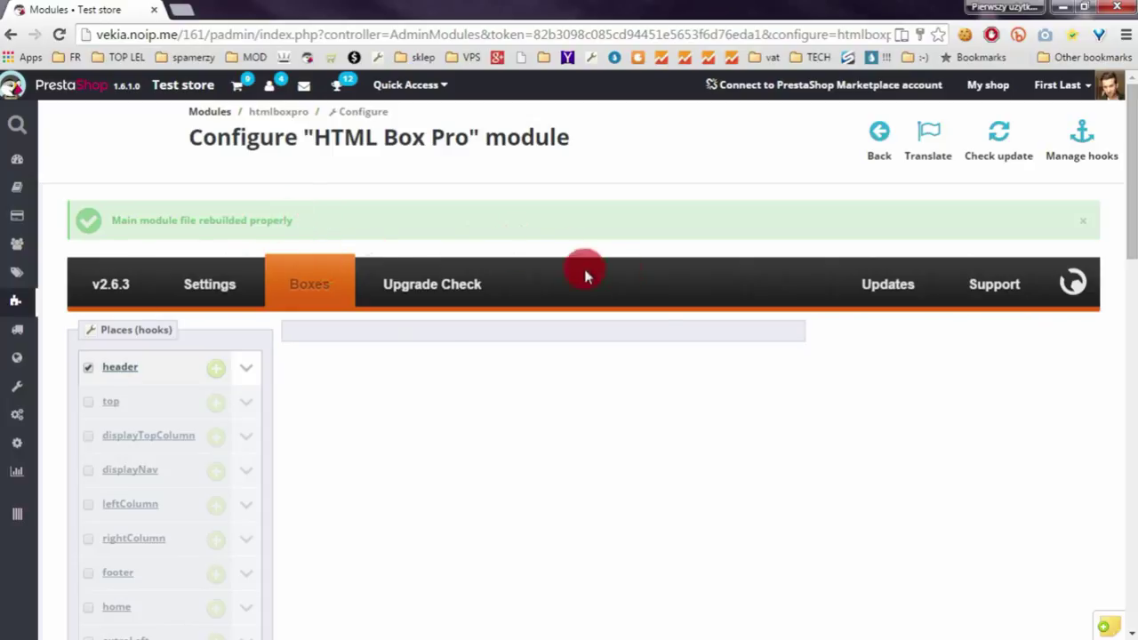
mouse_move(1128, 211)
mouse_down()
mouse_move(1128, 528)
mouse_move(1130, 254)
mouse_move(1111, 216)
mouse_up()
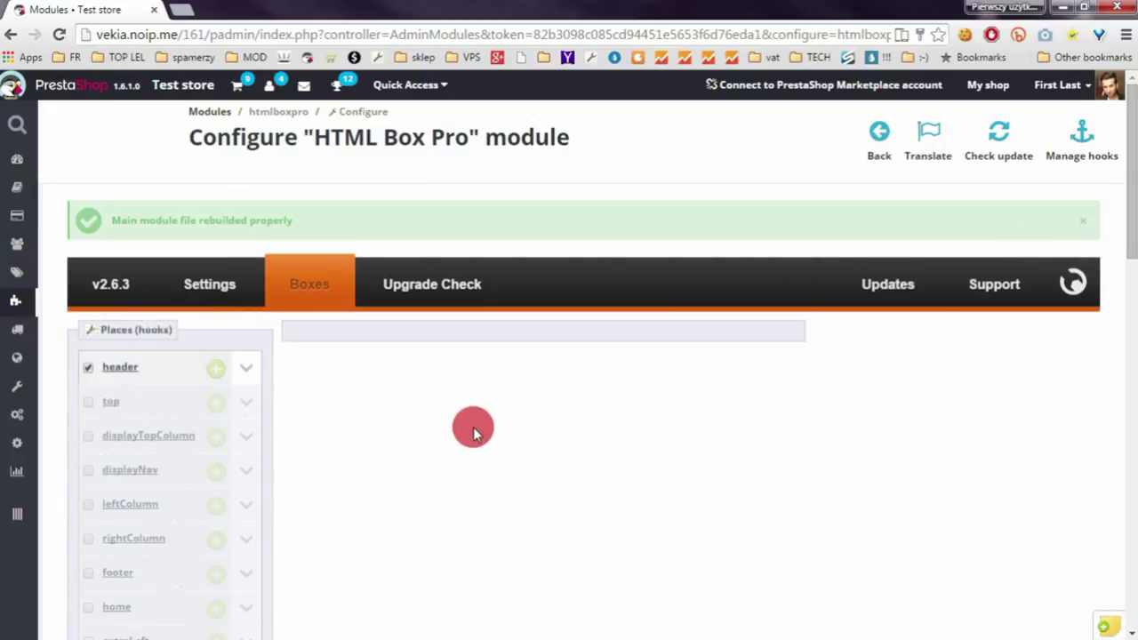